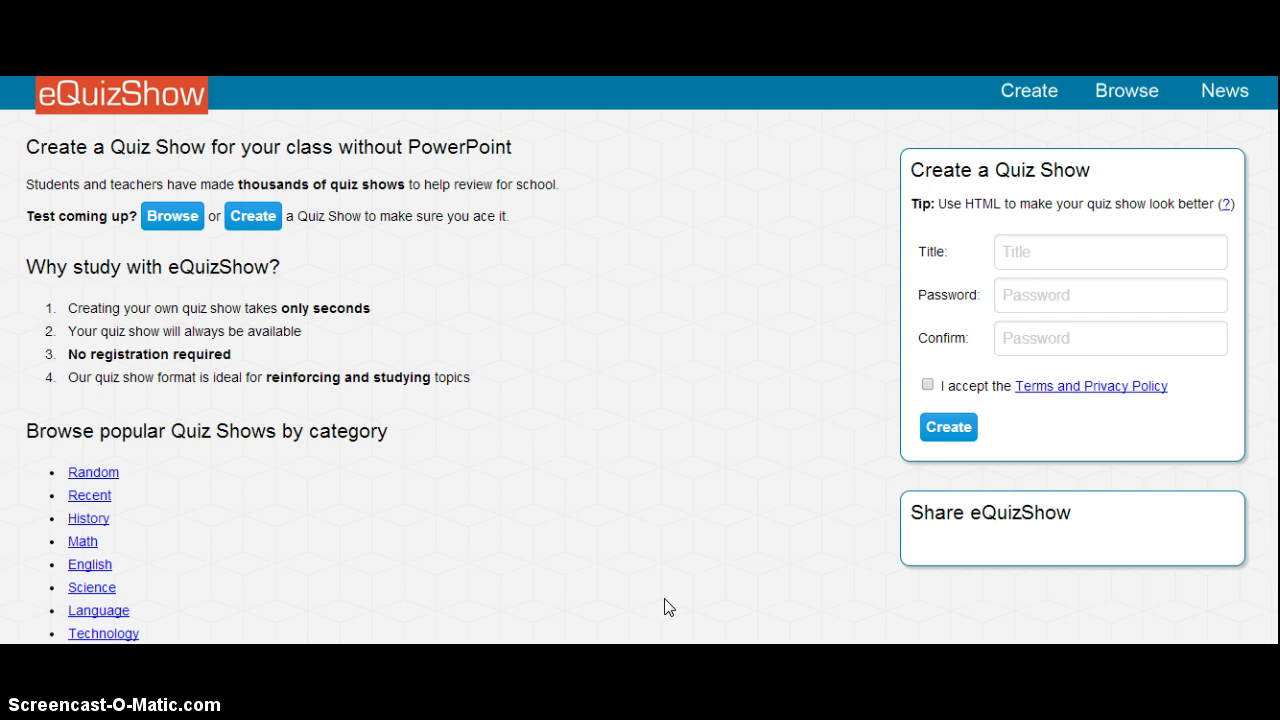
- Start a new quiz show and title it Metsloomad
click(666, 605)
mouse_move(671, 605)
mouse_down()
mouse_move(666, 623)
mouse_move(740, 594)
mouse_move(525, 518)
mouse_up()
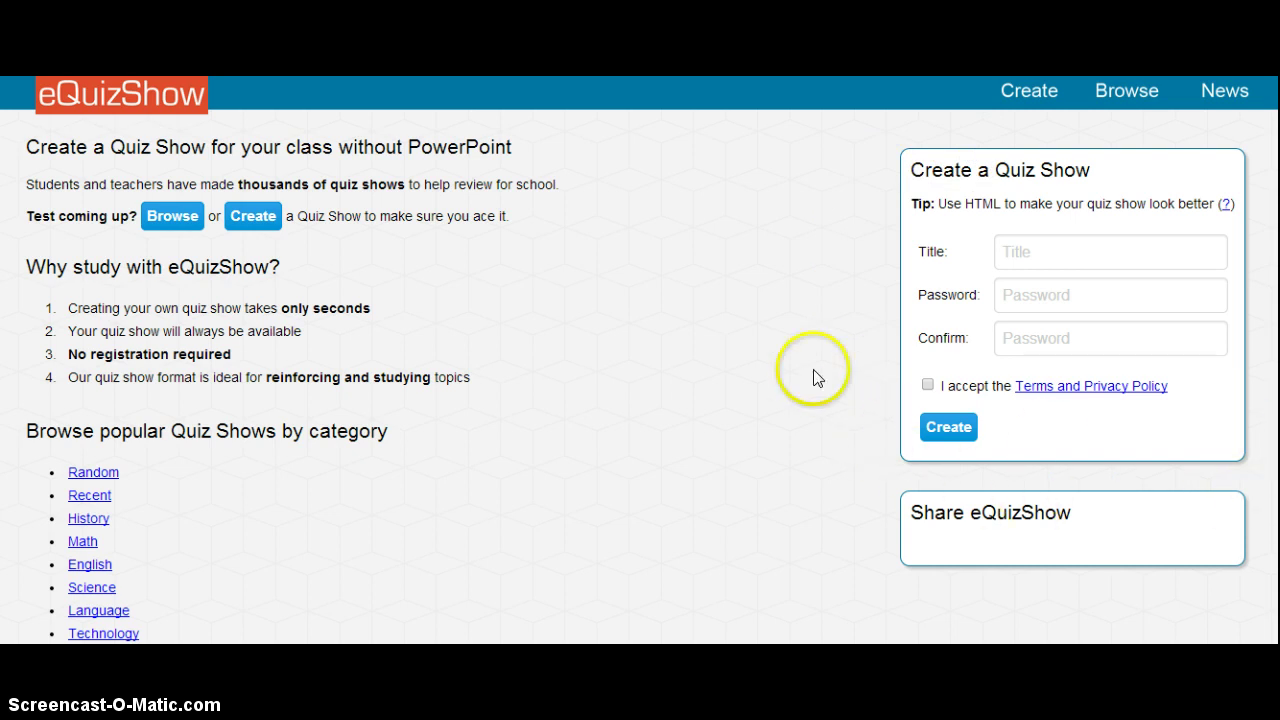
click(1053, 254)
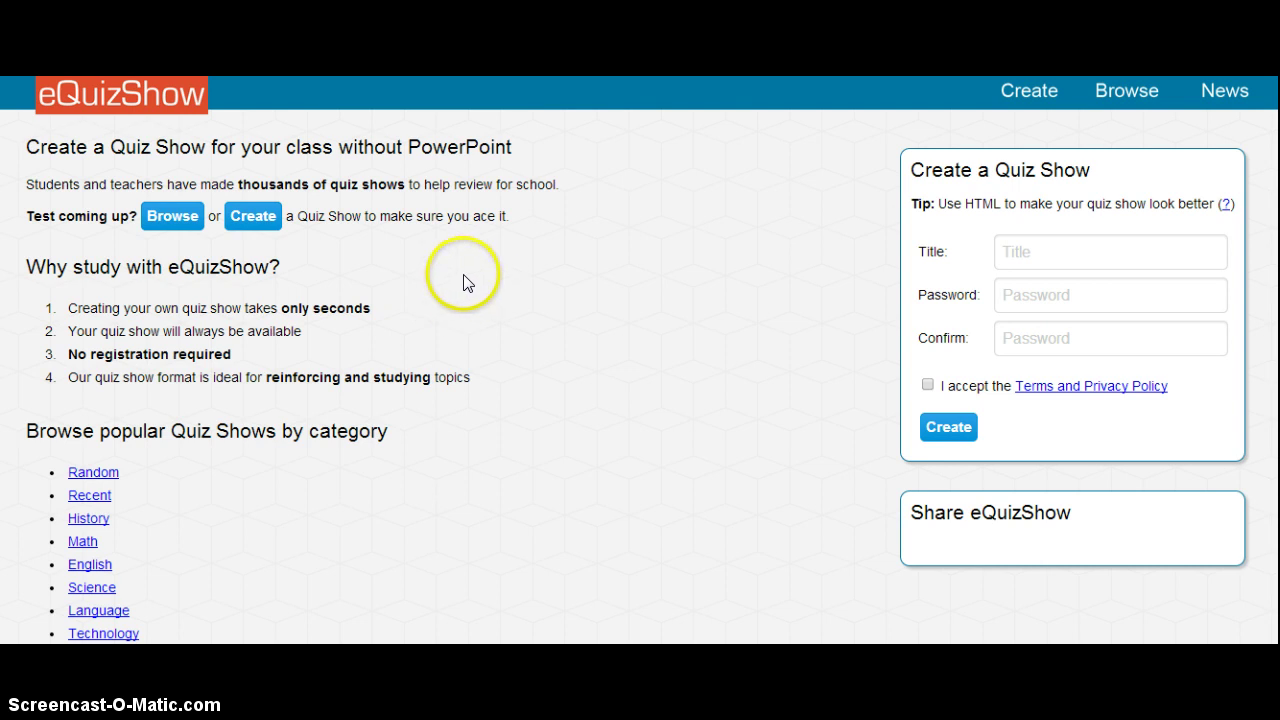
click(248, 216)
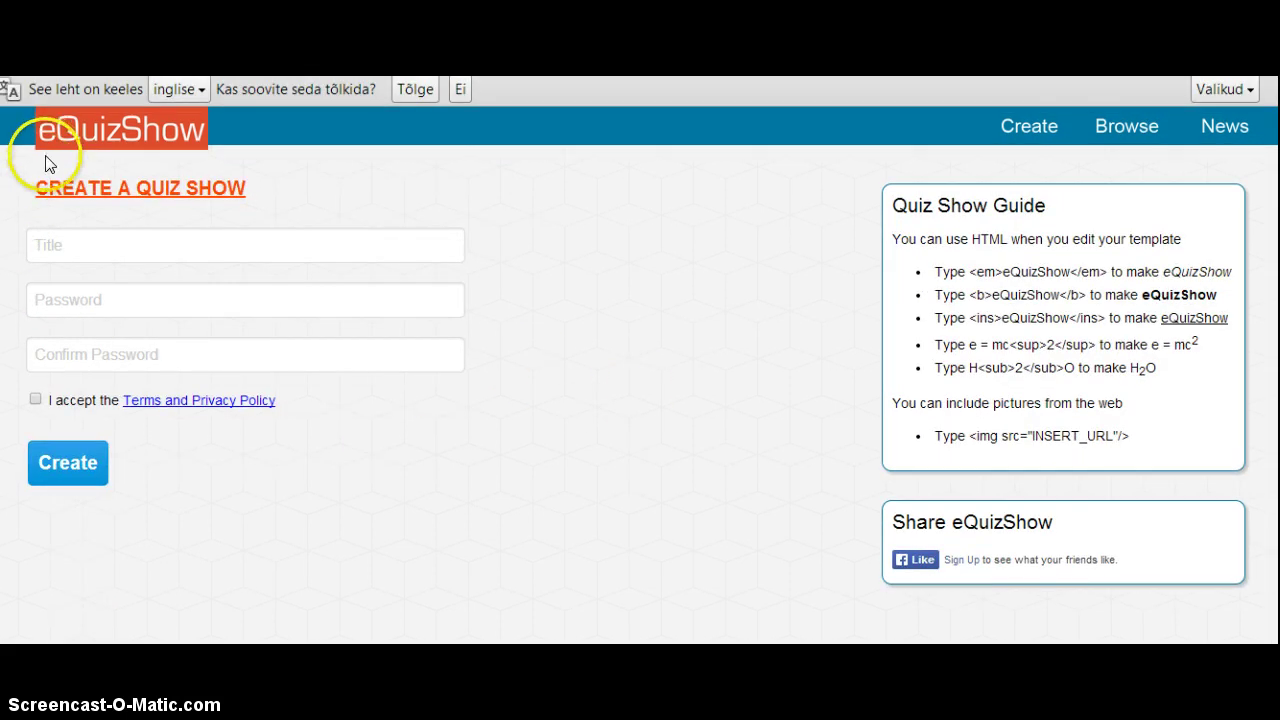
click(50, 250)
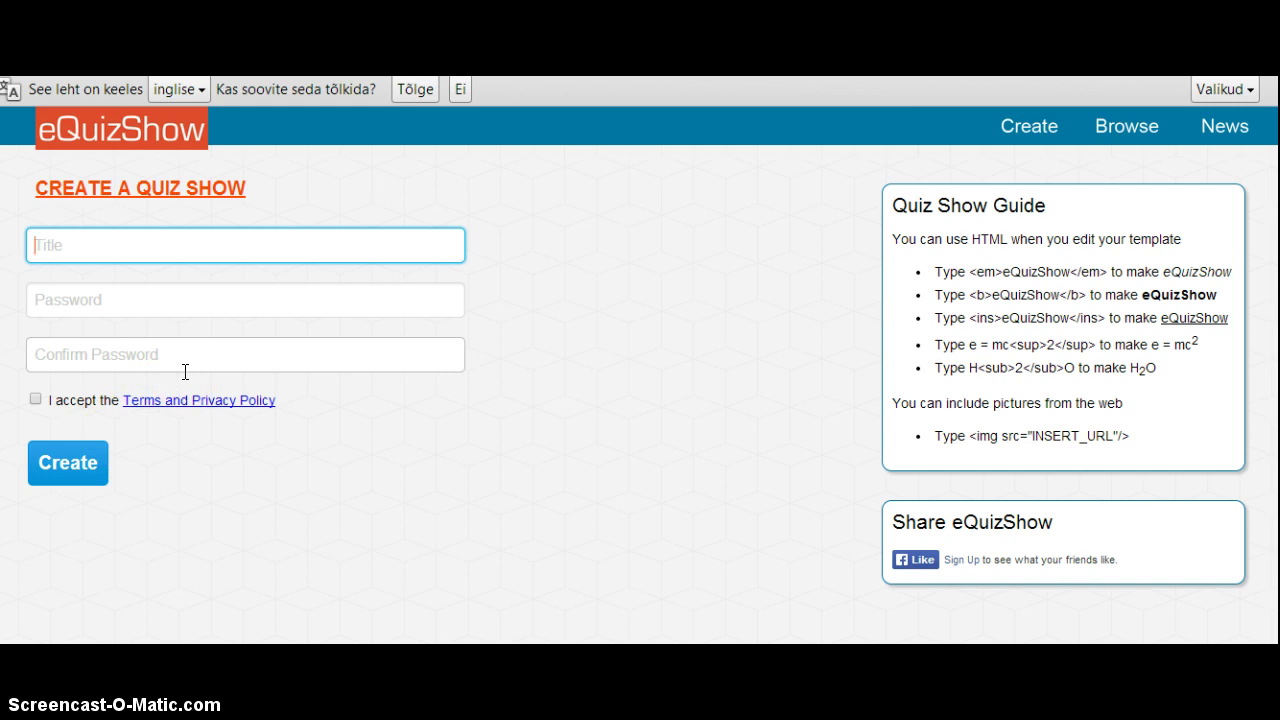
text(Metsloomad)
- Enter and confirm the quiz password, then accept the Terms and Privacy Policy
click(57, 300)
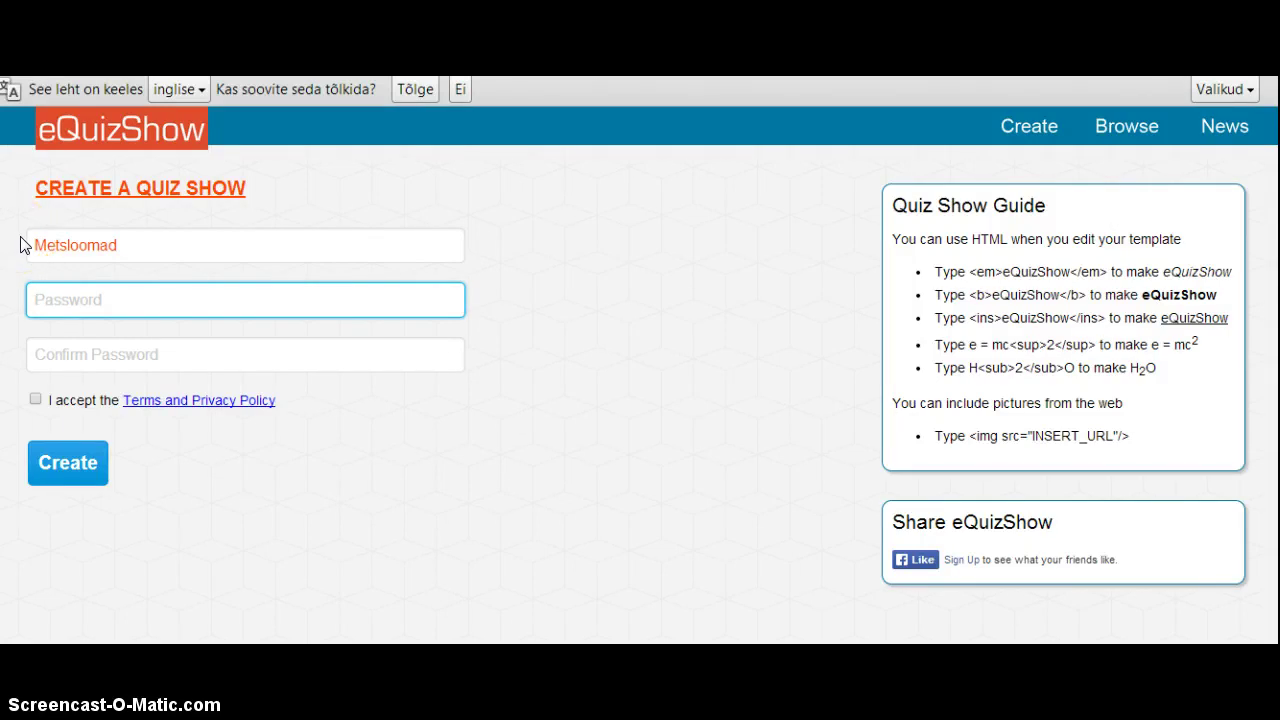
text(••••••••)
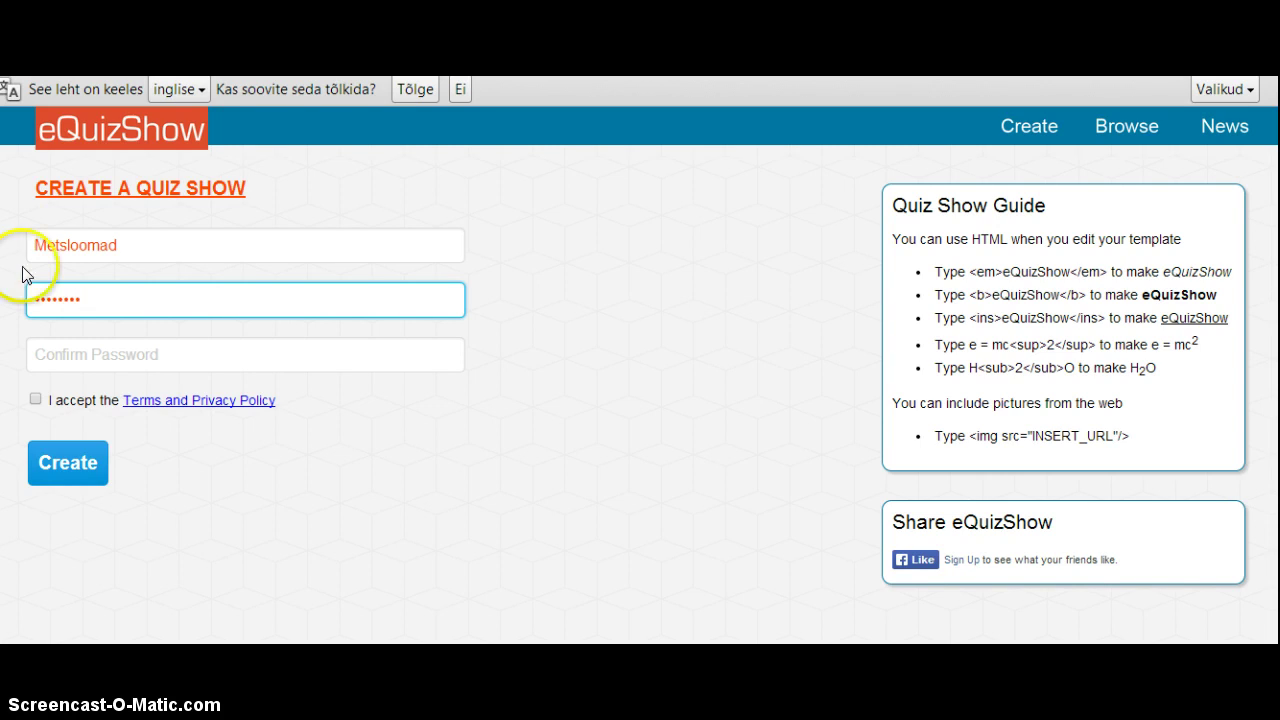
click(60, 348)
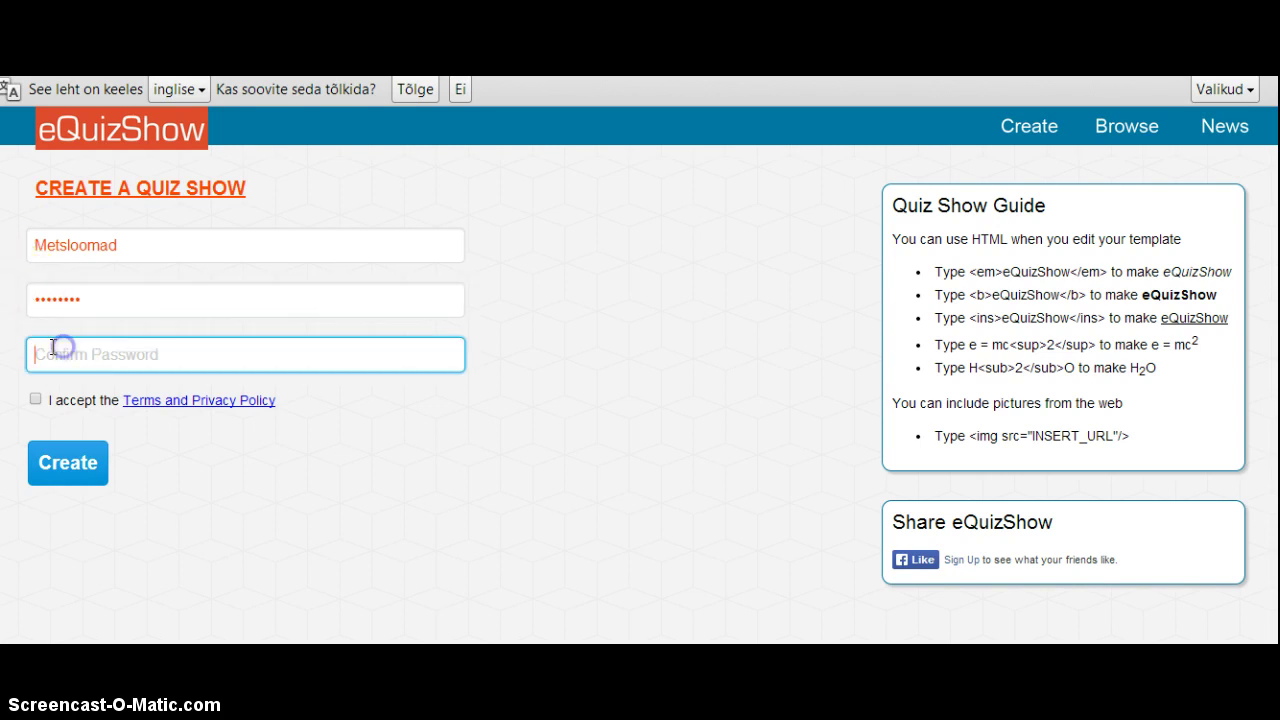
text(•••••••)
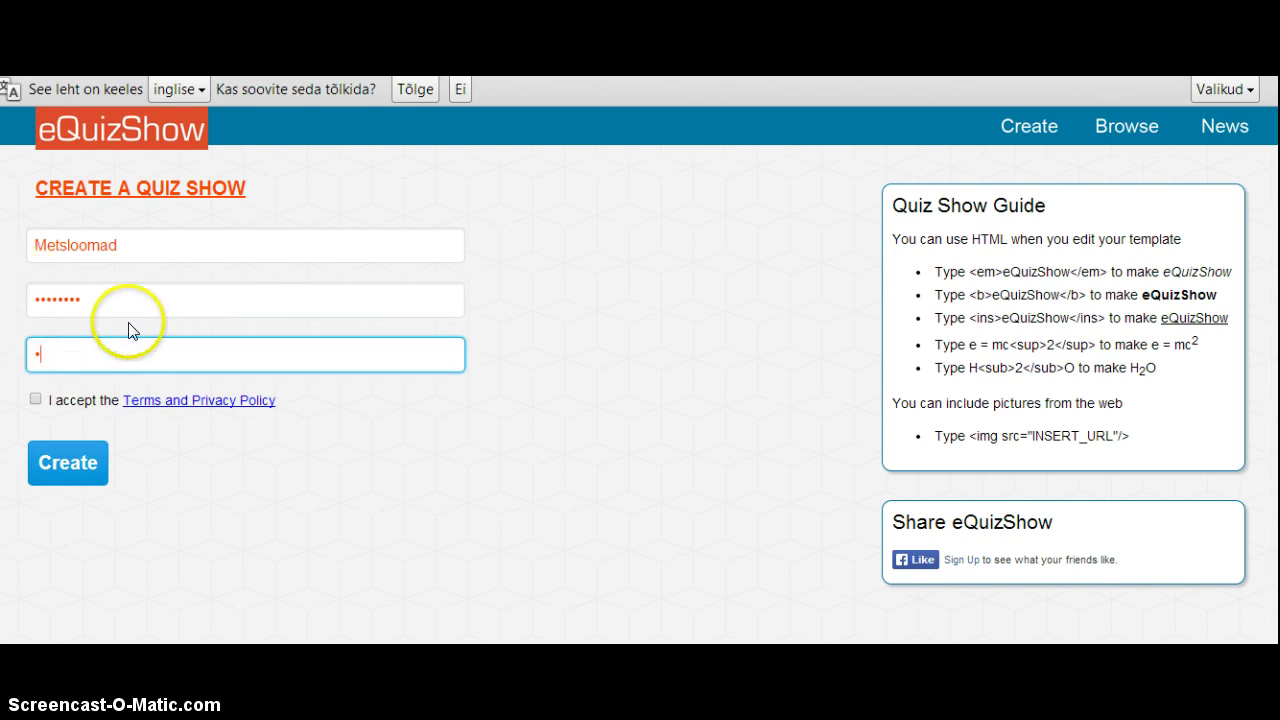
text(•)
click(35, 401)
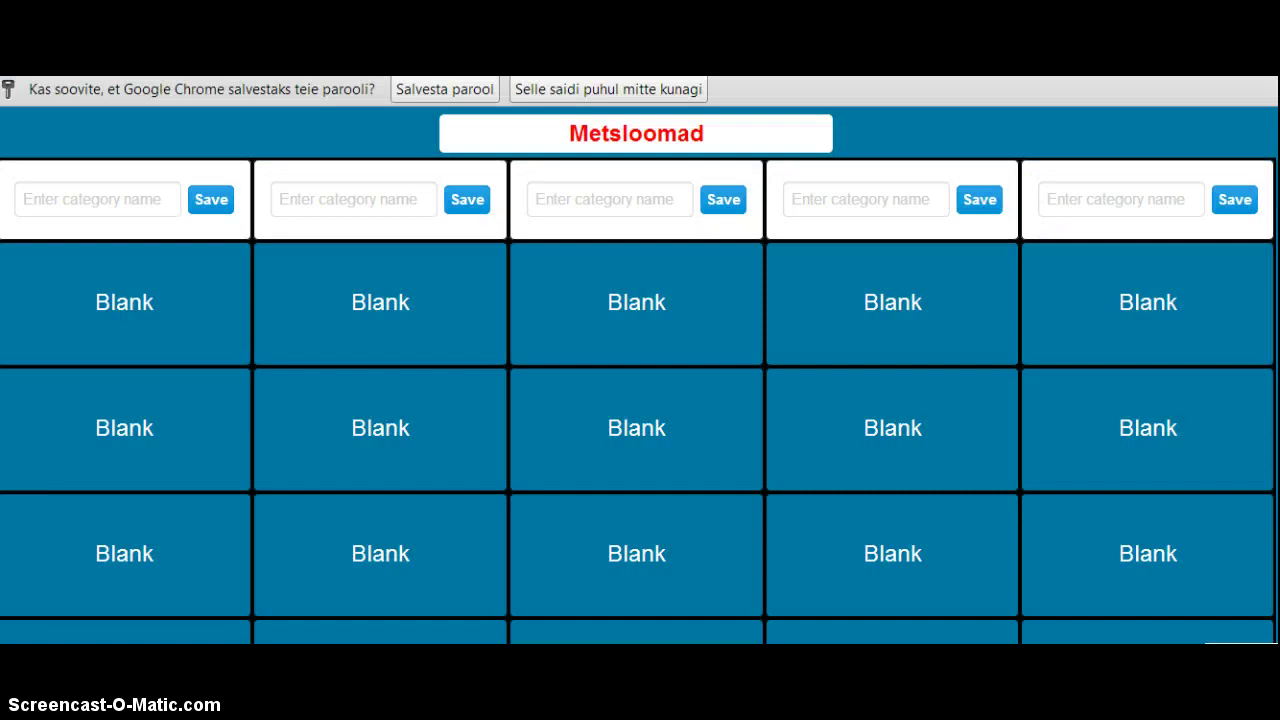
- Decline Chrome's offer to save the password for this site ('Selle saidi puhul mitte kunagi')
click(558, 88)
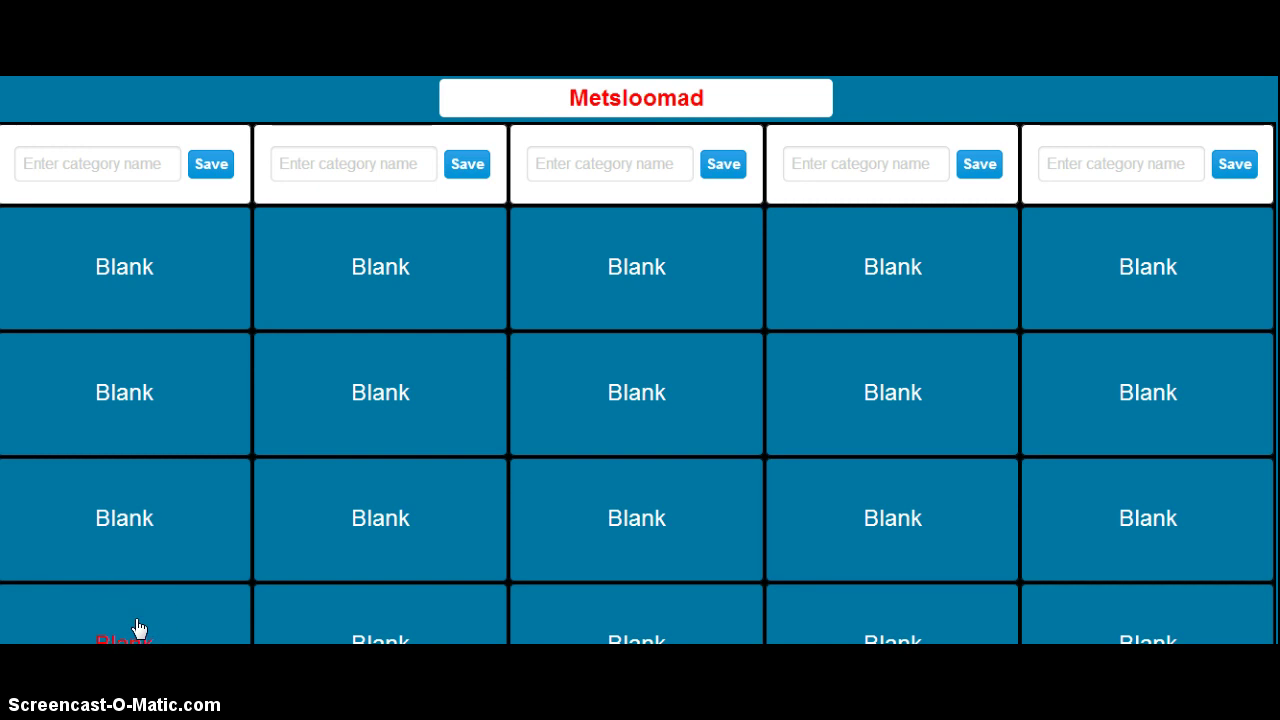
drag(138, 628, 249, 335)
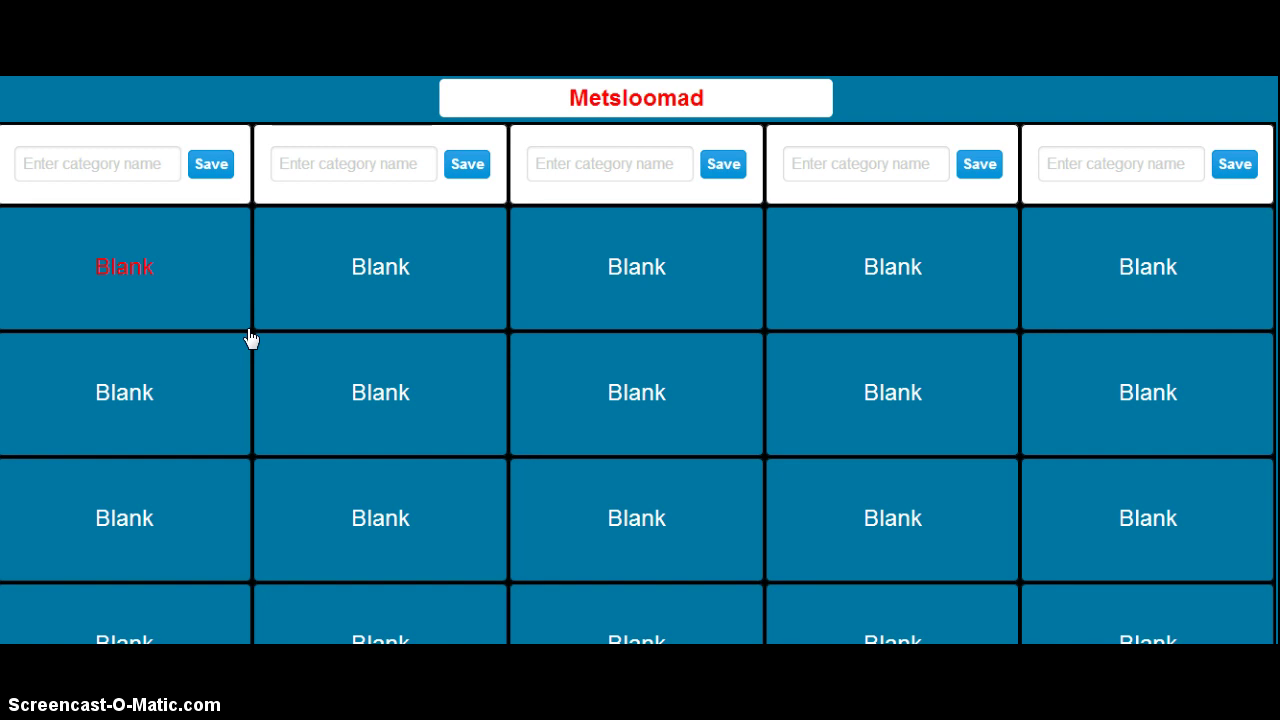
- Name the first two categories Põder and Hunt
click(58, 167)
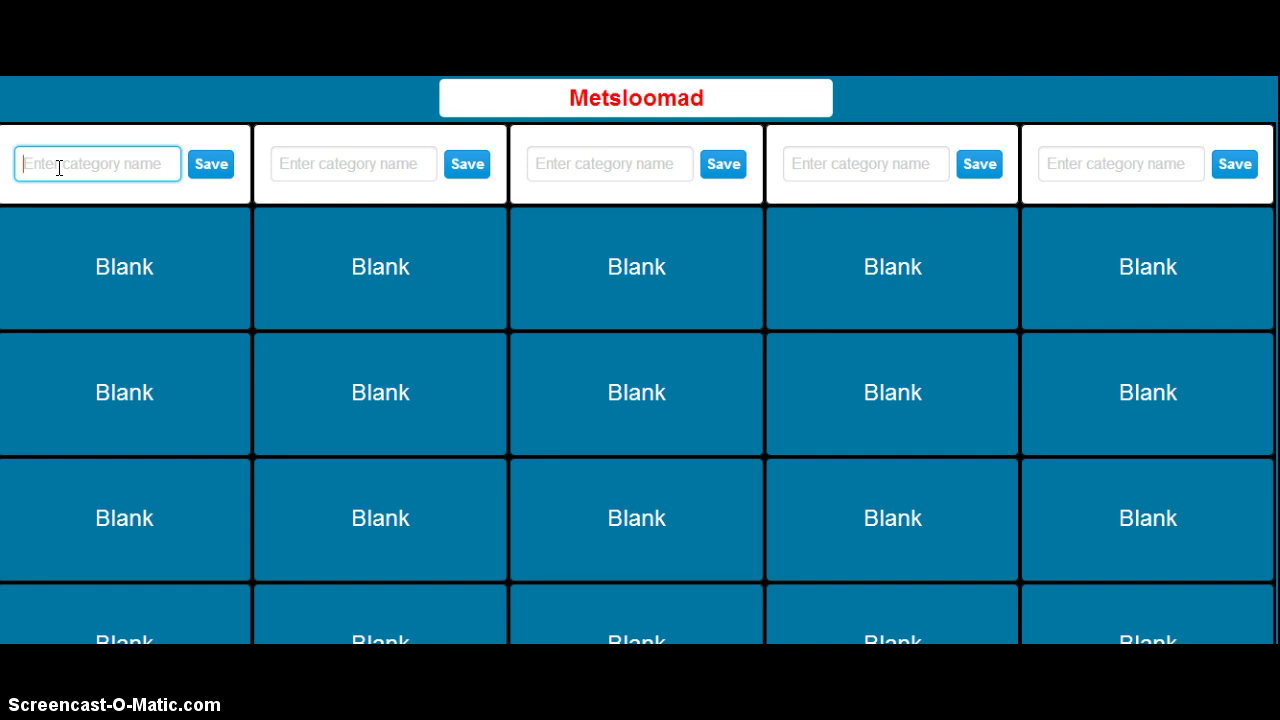
click(108, 166)
click(353, 196)
text(Põ)
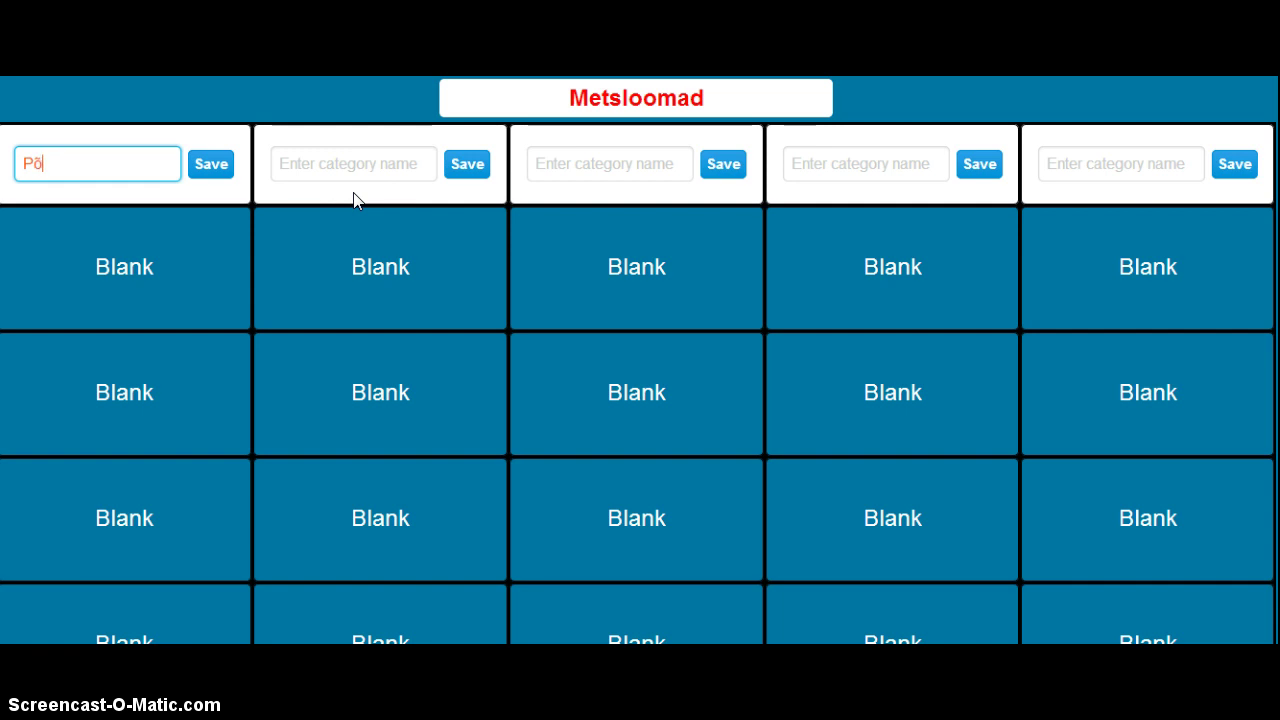
text(der)
click(349, 222)
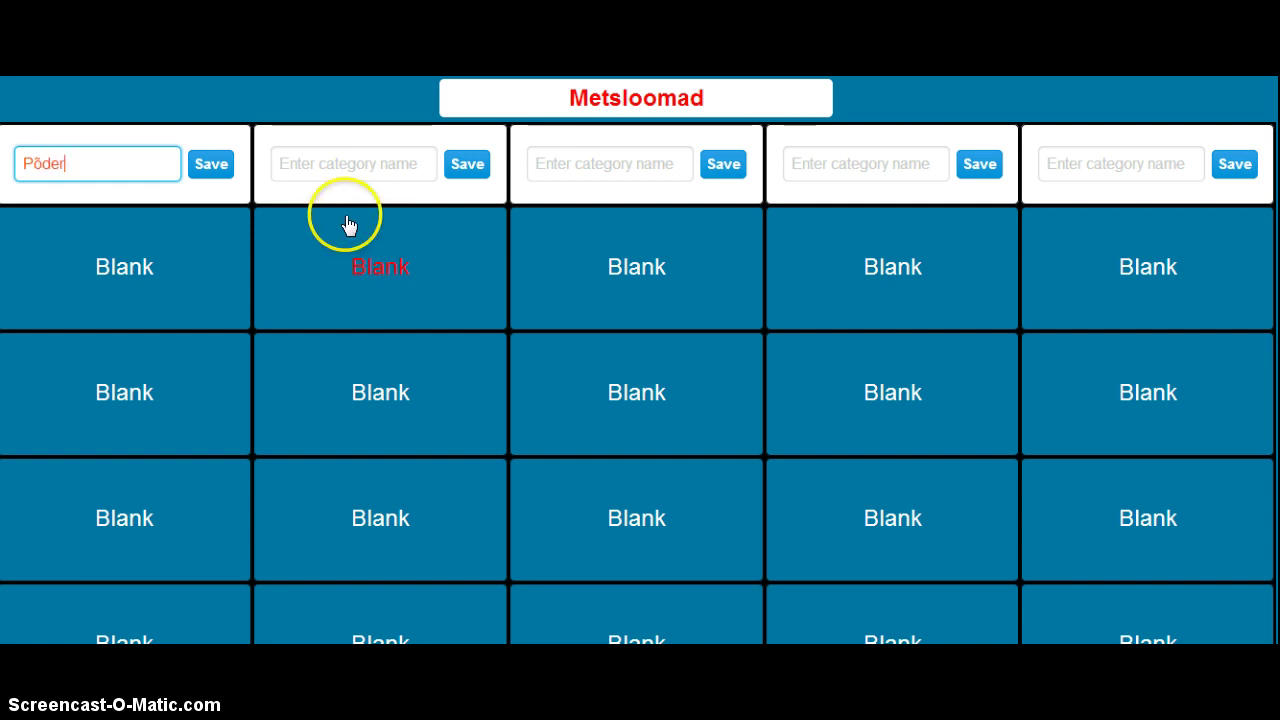
click(377, 169)
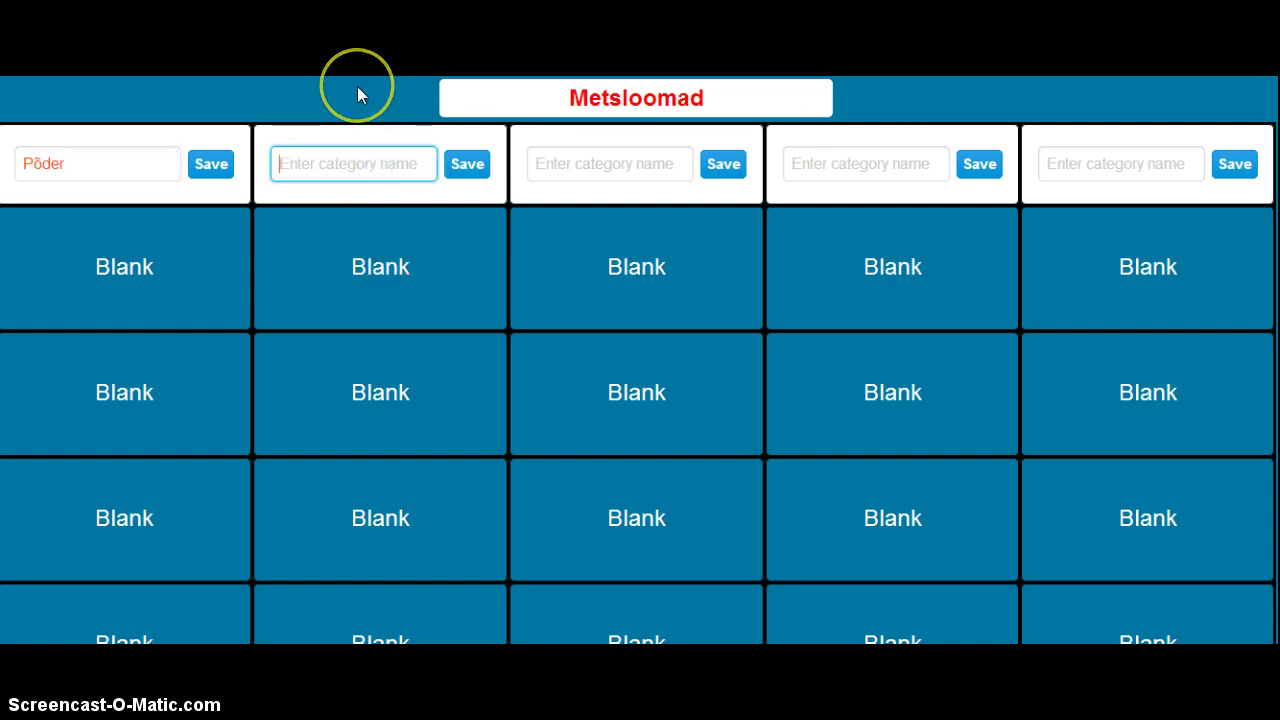
text(Hunt)
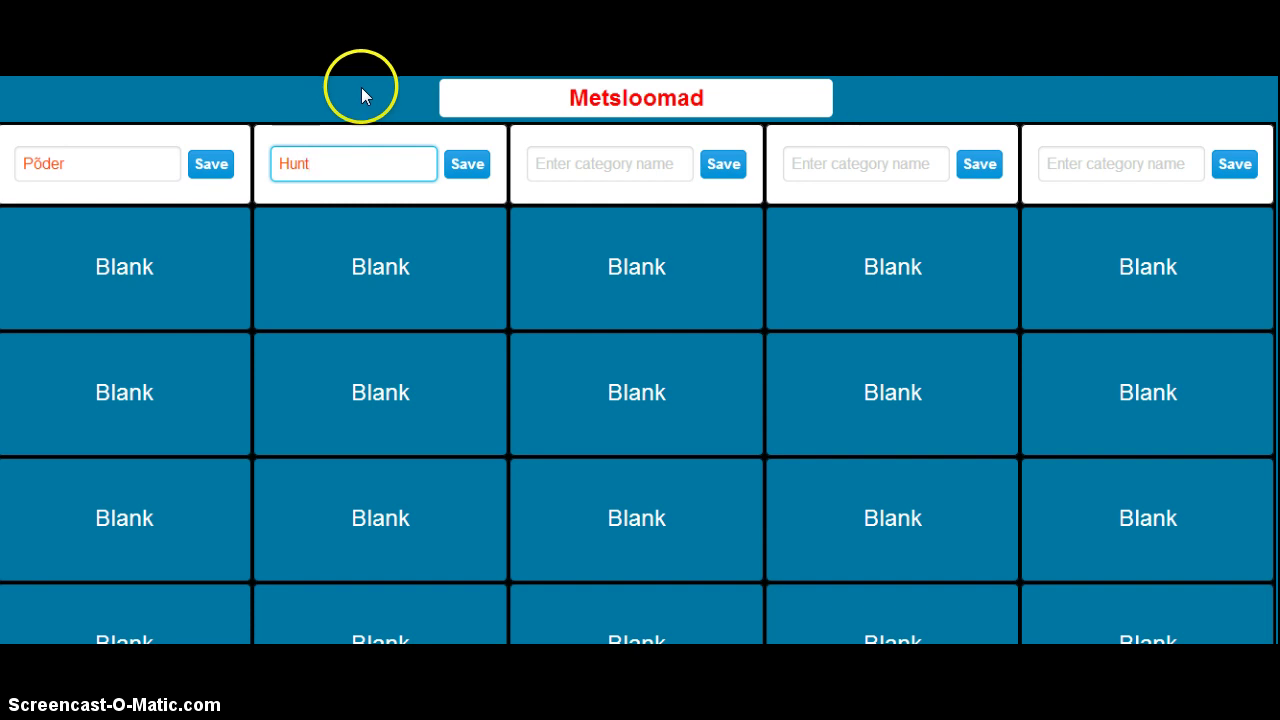
- Enter Rebane, Halljänes and Kobras as the remaining category names, then save Põder
click(482, 170)
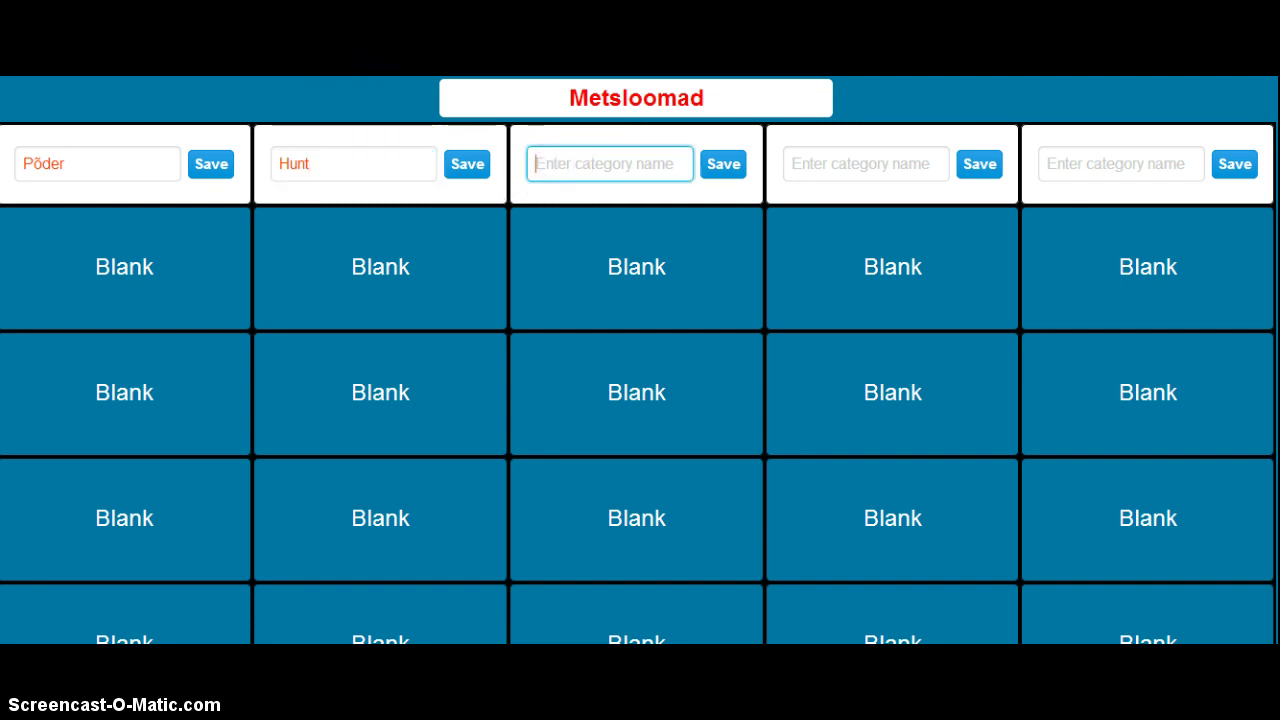
text(Rebane)
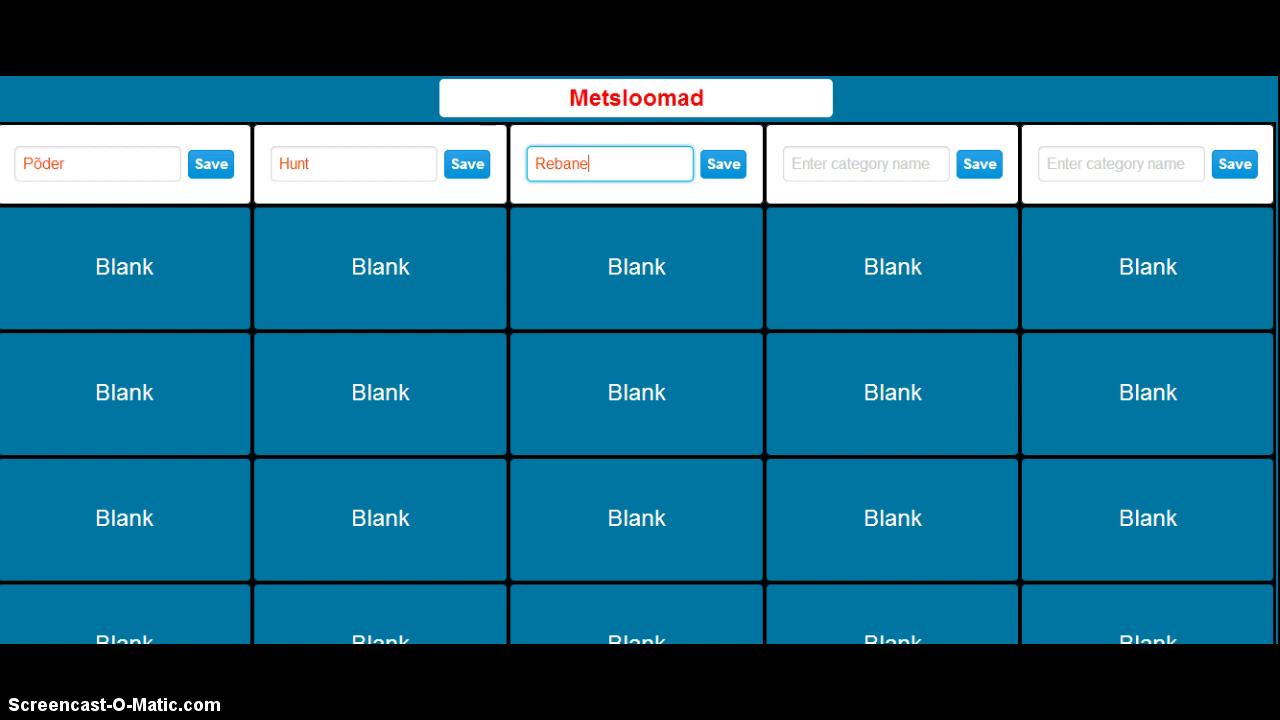
click(791, 166)
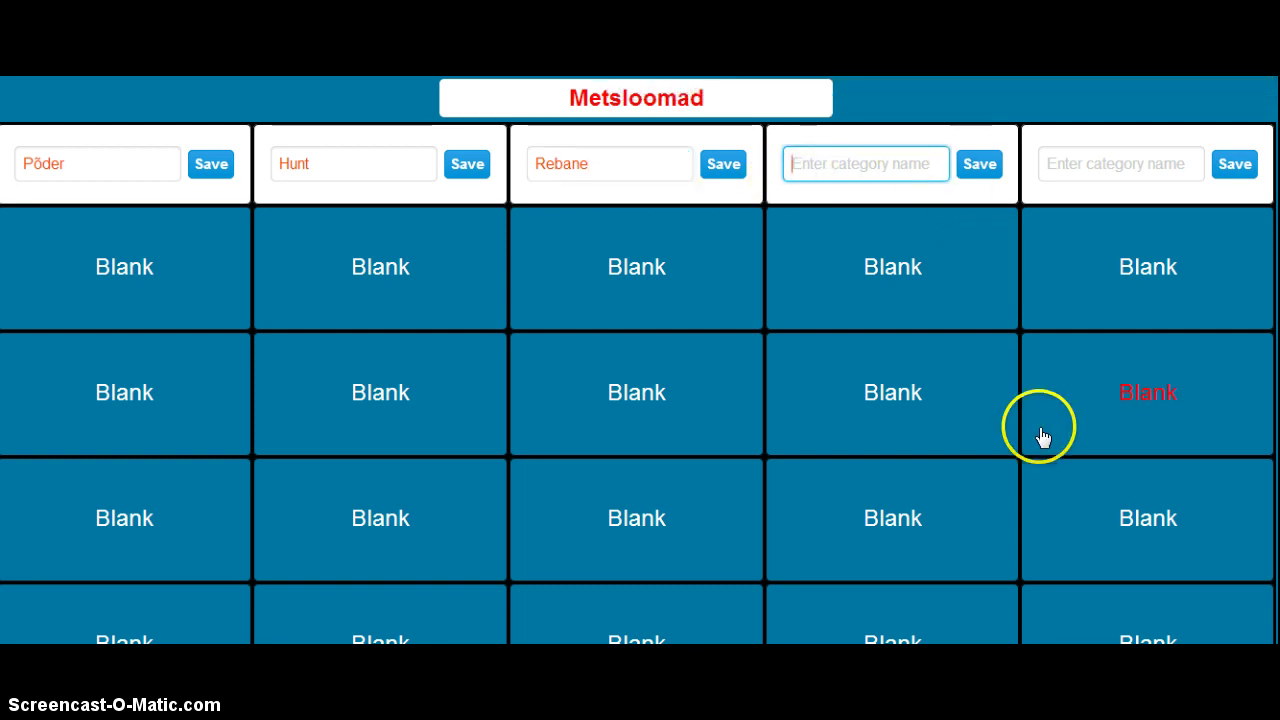
text(Ha)
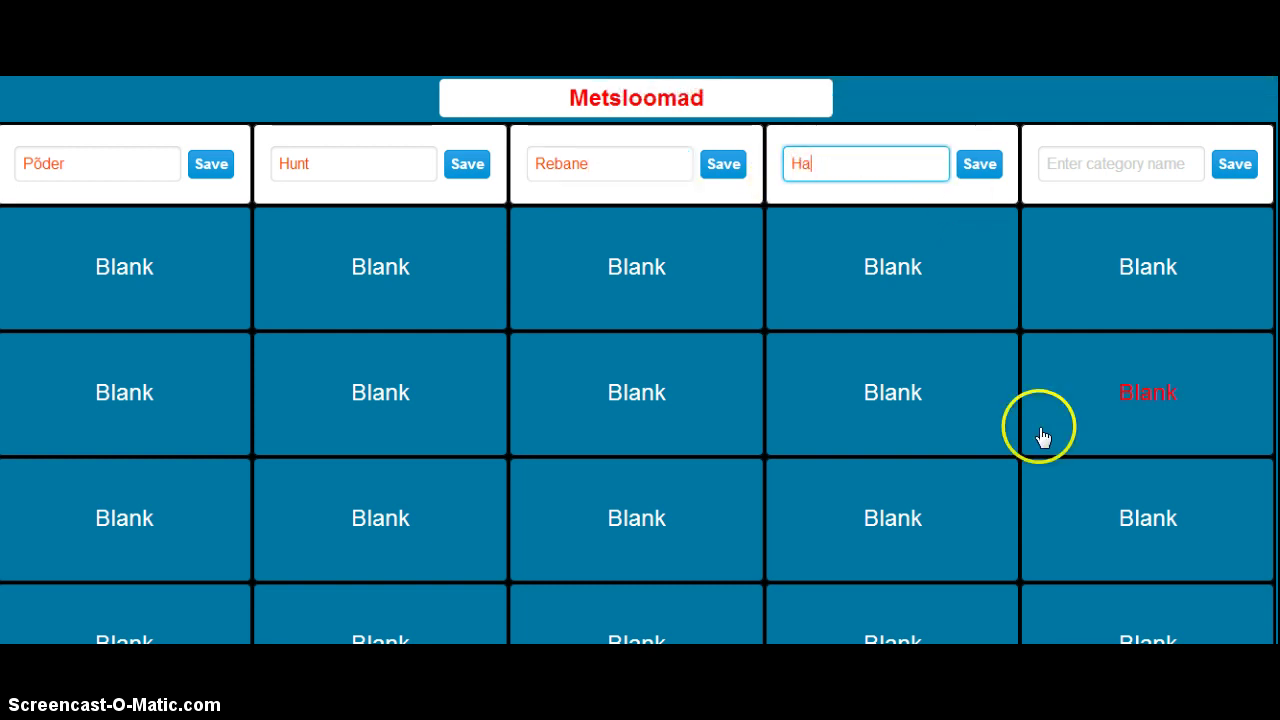
text(lljänes)
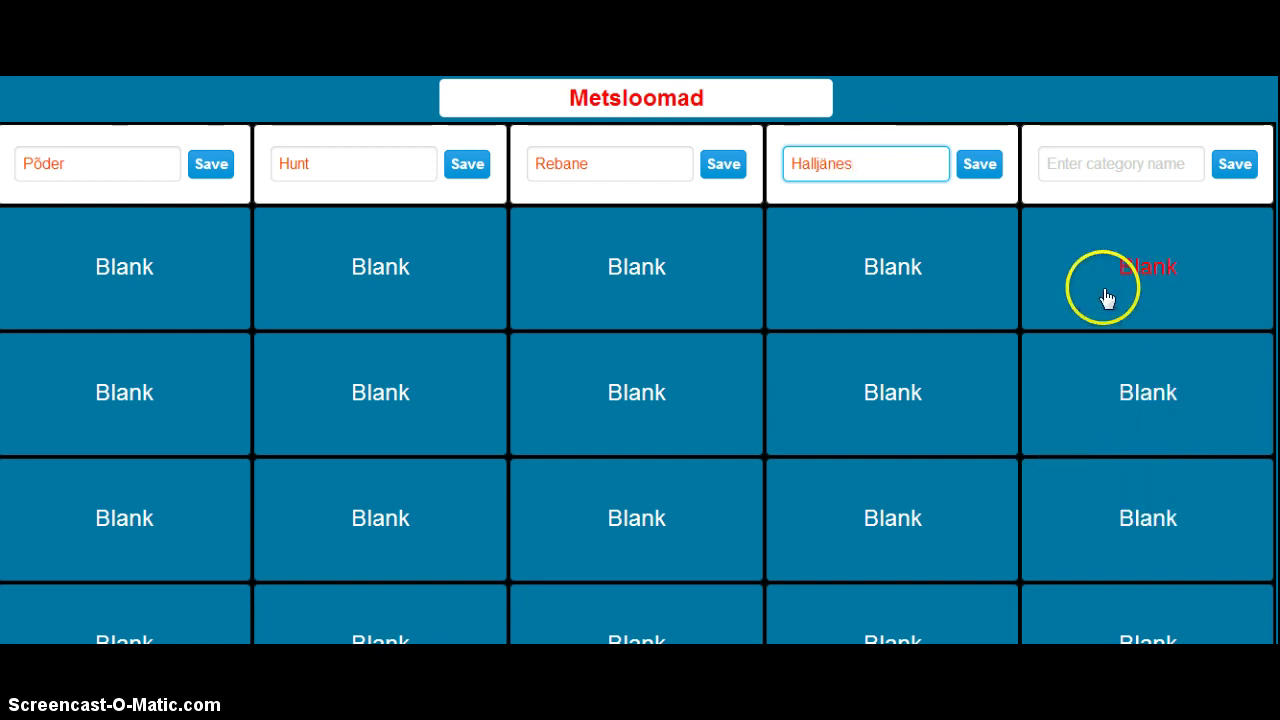
click(1078, 165)
click(1080, 131)
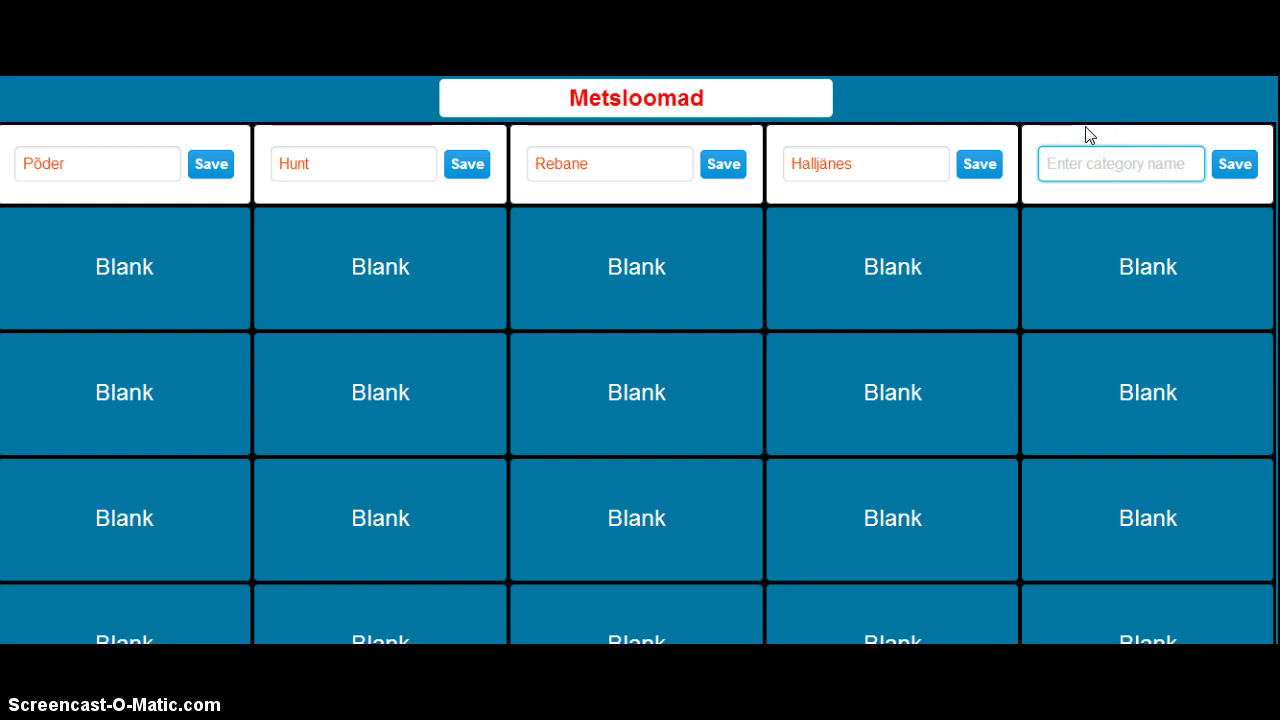
text(Kobras)
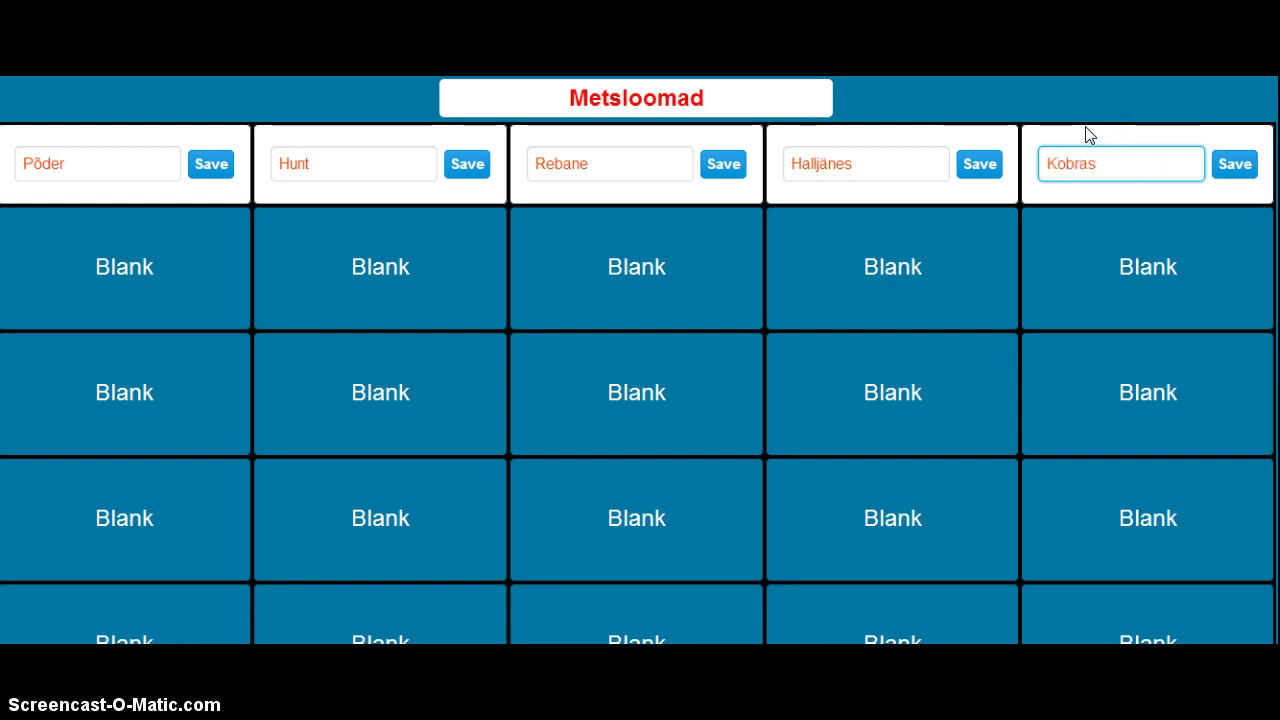
click(1112, 126)
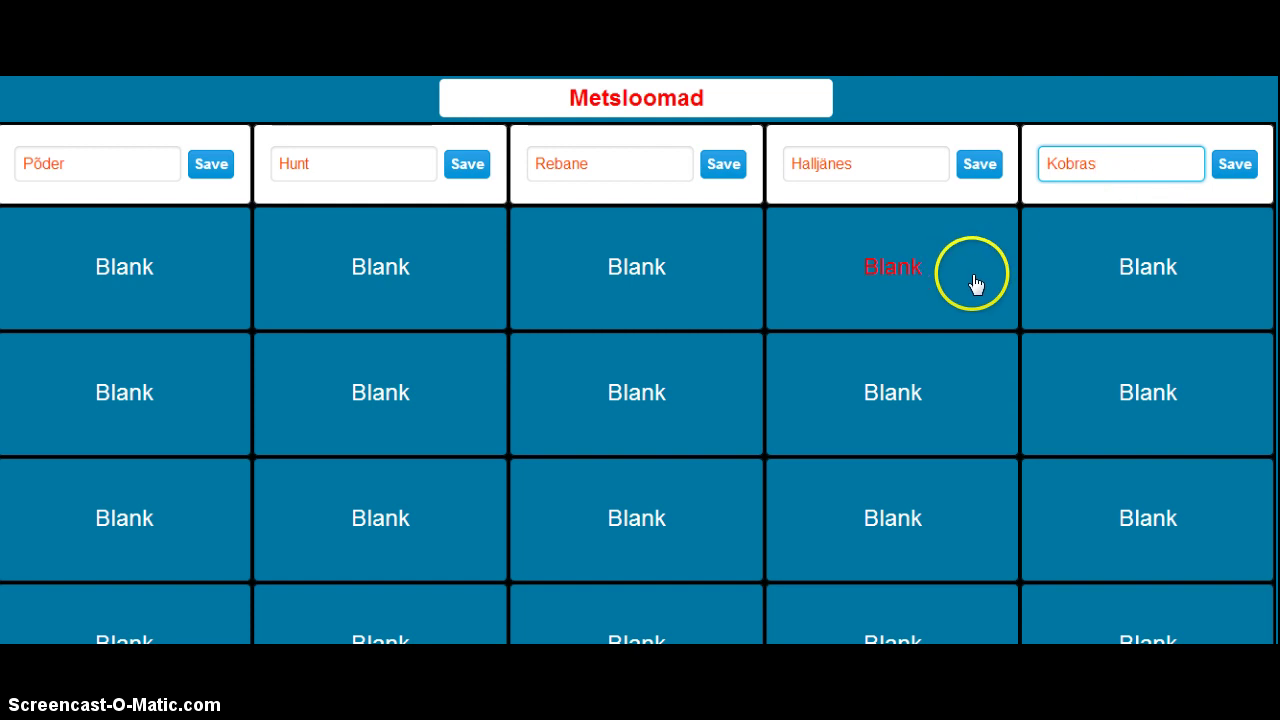
click(208, 174)
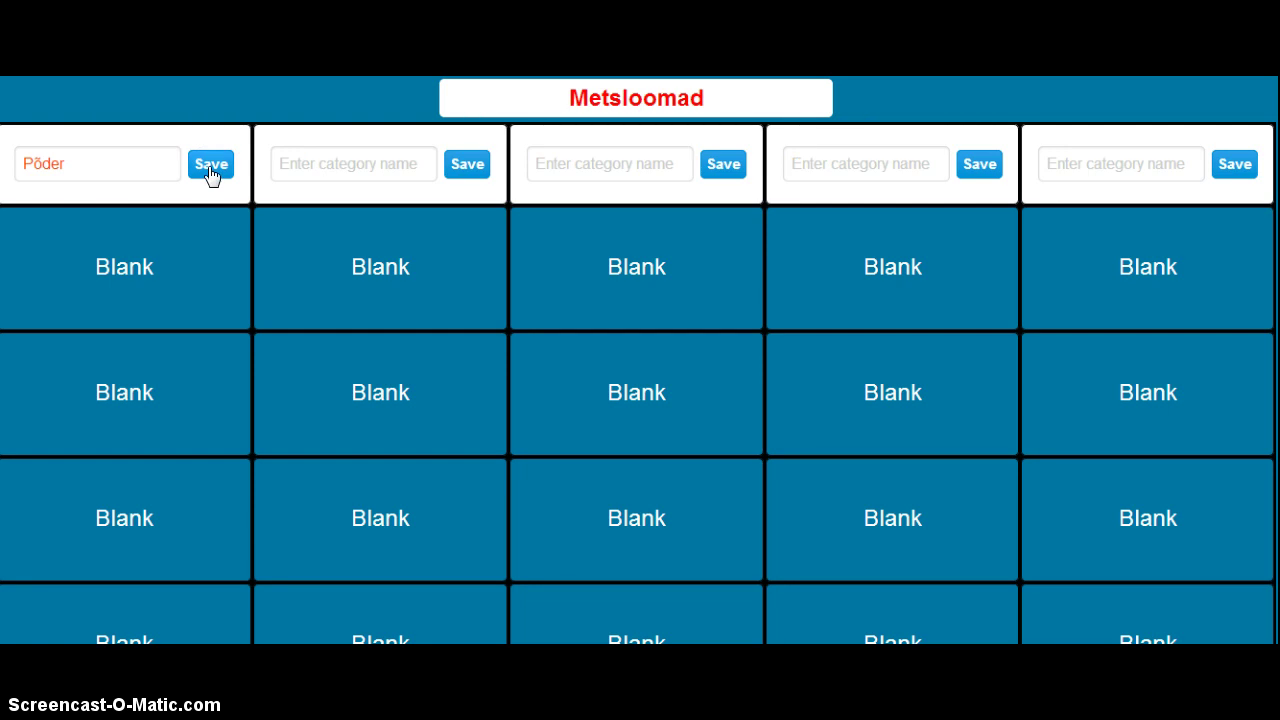
- Save Põder, then re-enter and save the Hunt and Rebane category names
click(210, 172)
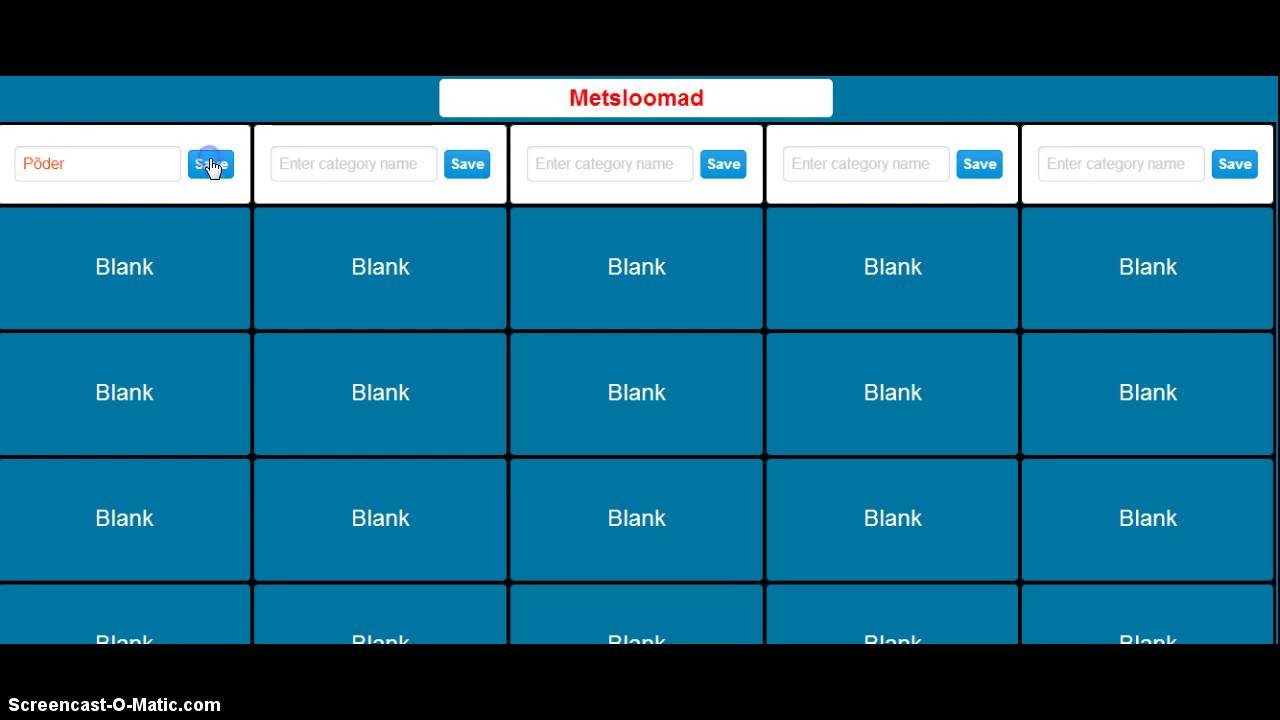
click(312, 164)
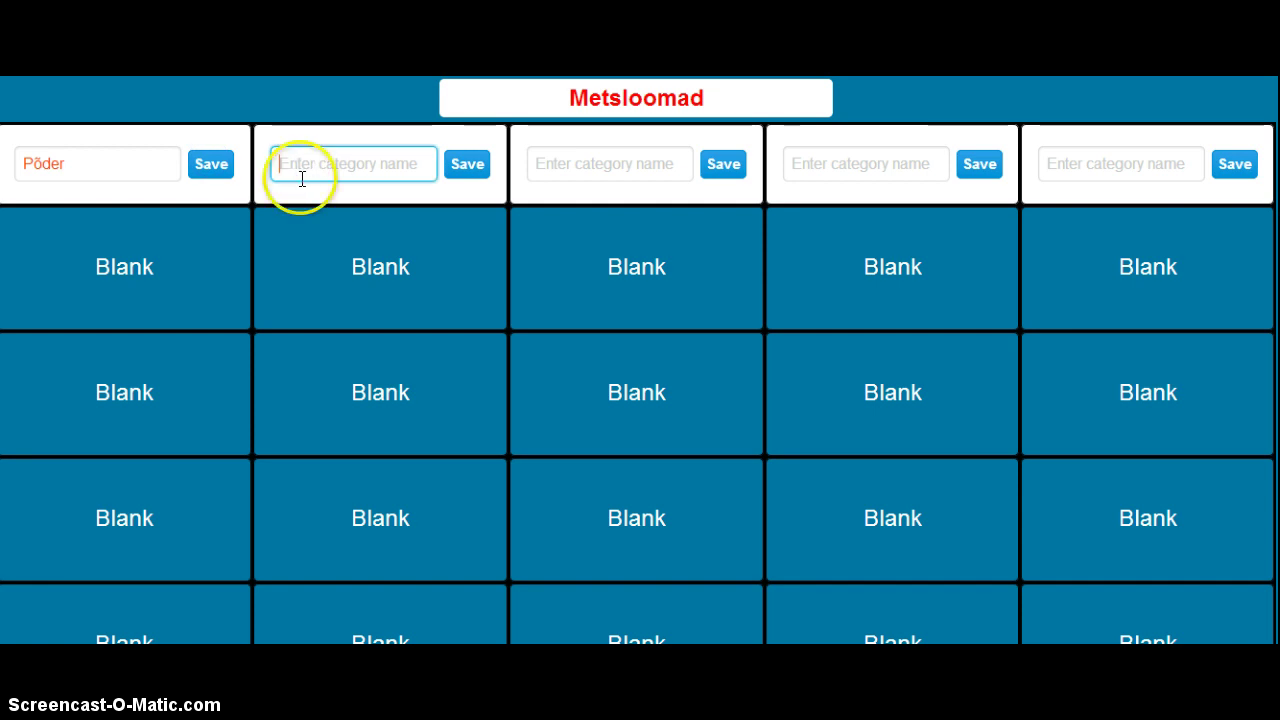
text(Hunt)
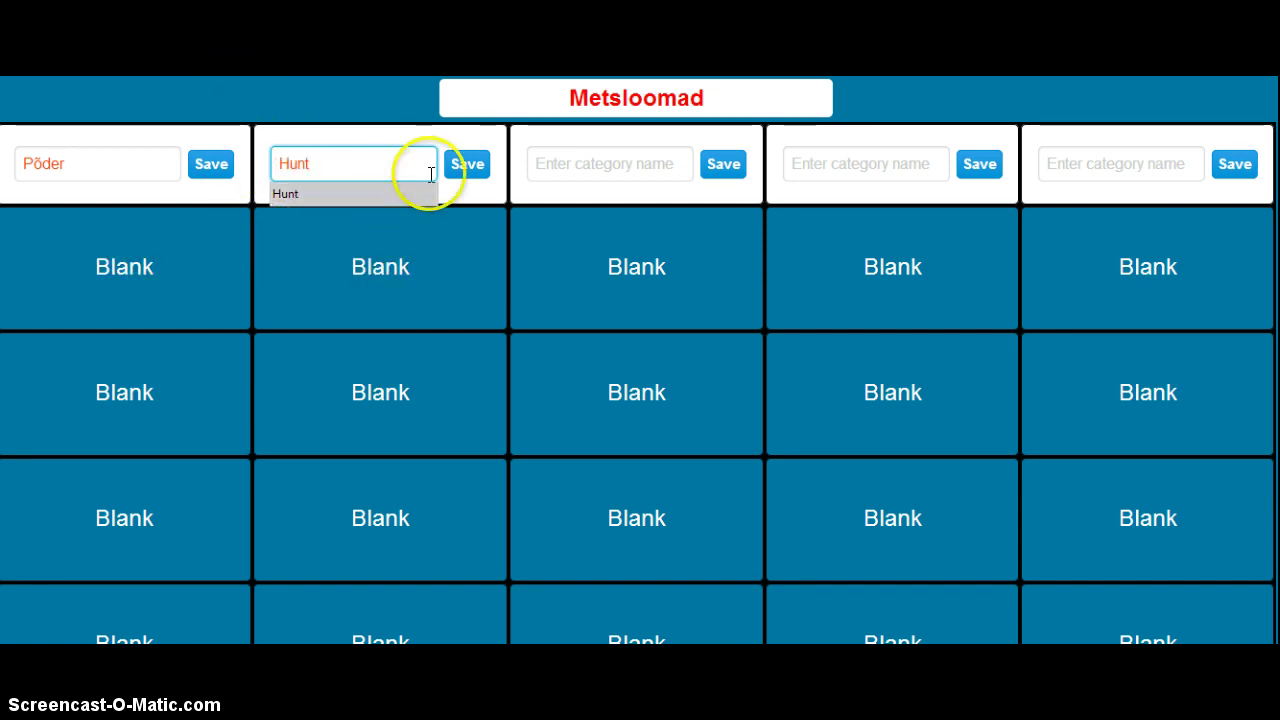
click(467, 170)
click(574, 166)
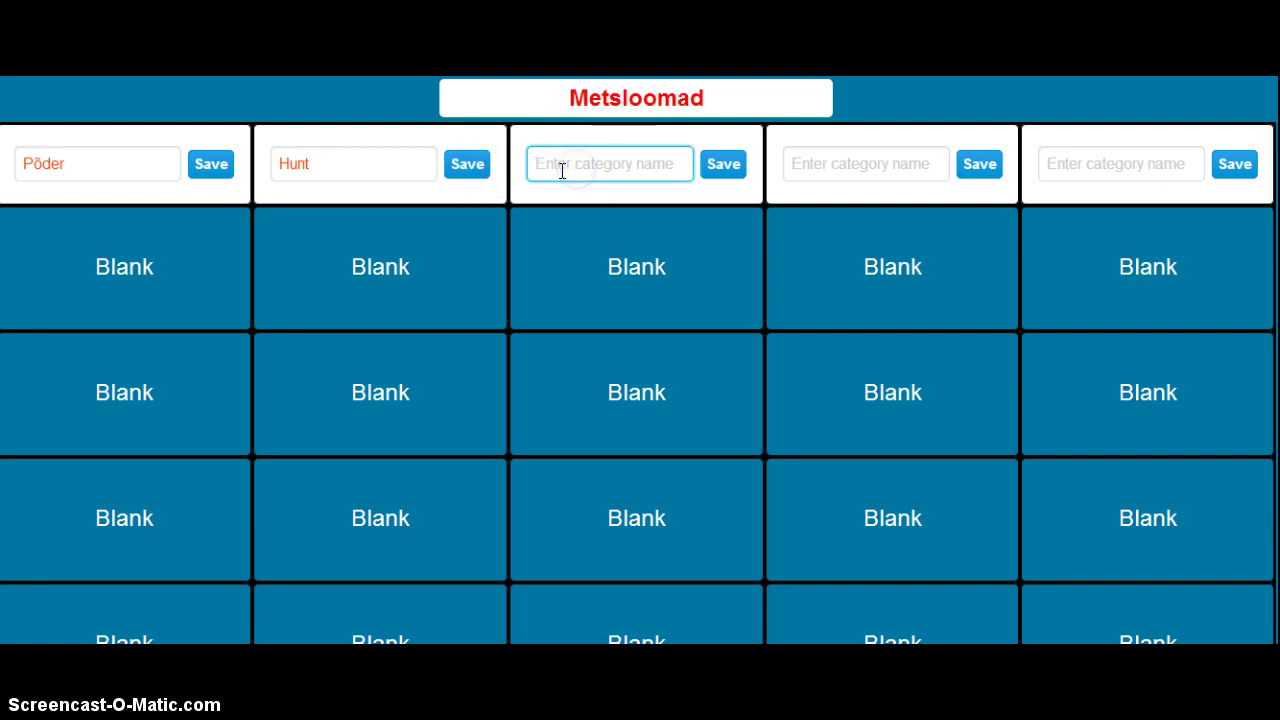
text(Re)
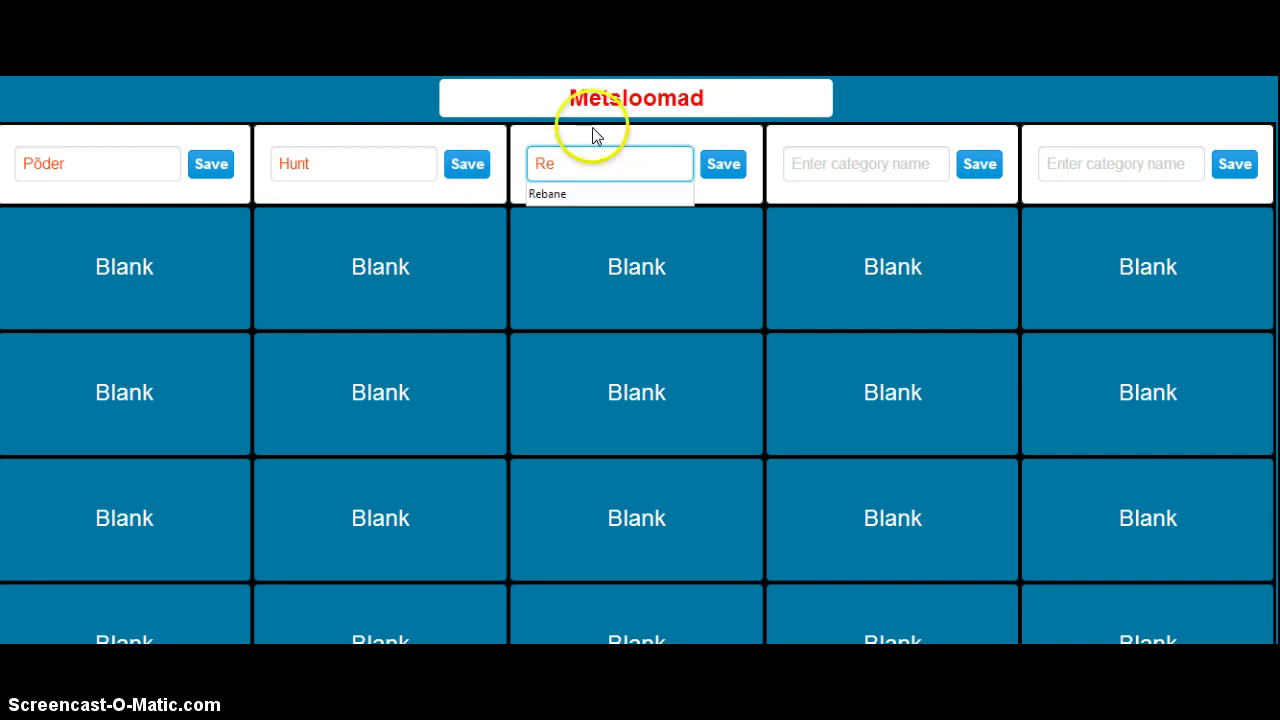
text(bane)
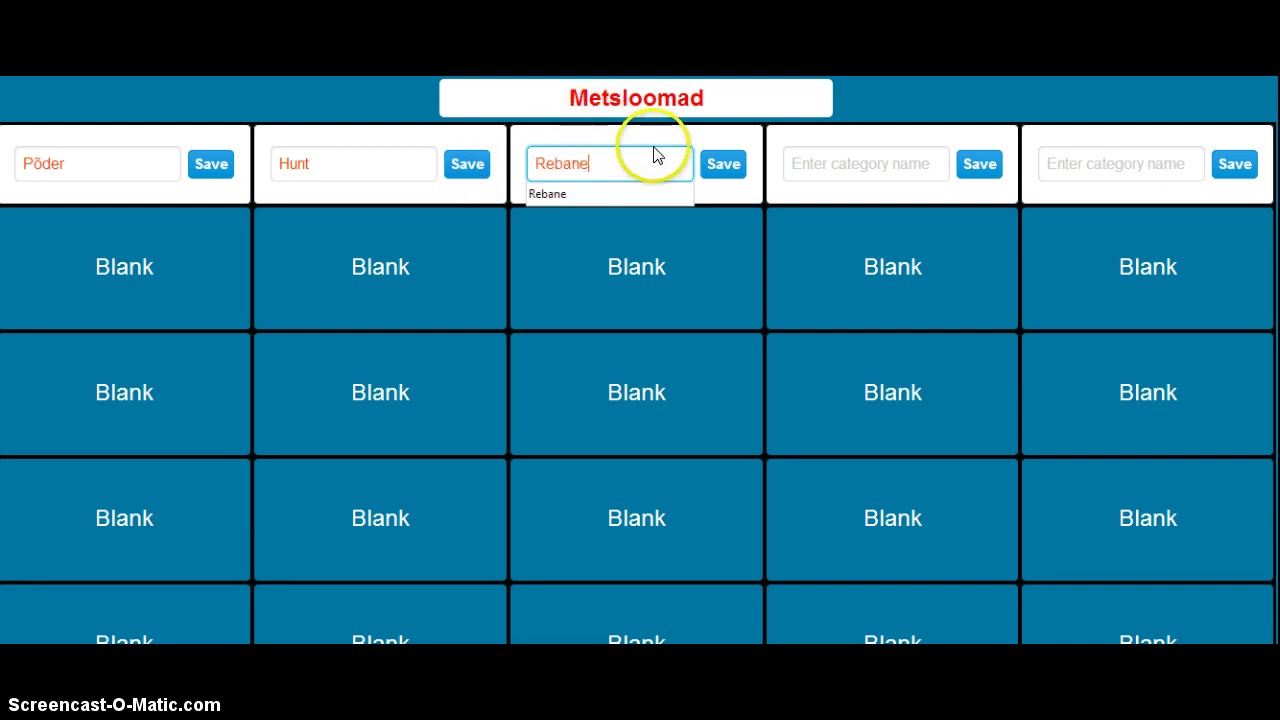
click(716, 166)
- Re-enter and save Halljänes and Kobras as the fourth and fifth category names
click(873, 160)
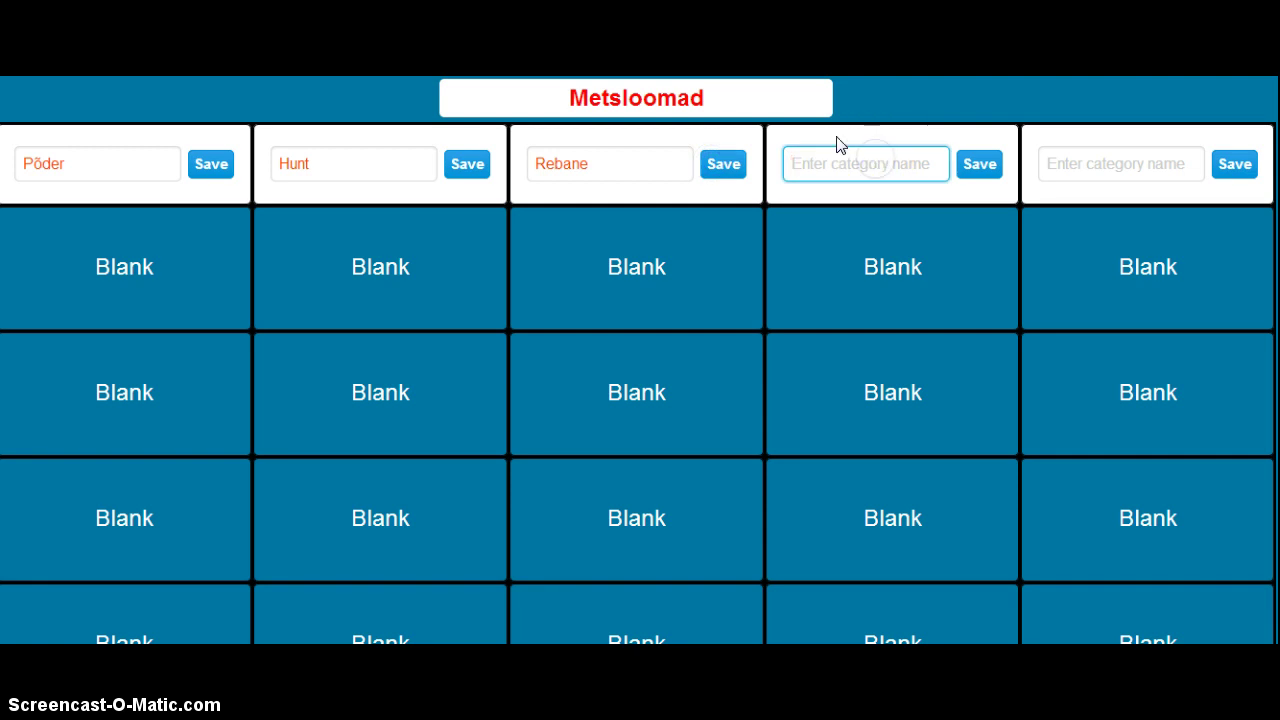
click(835, 133)
text(Halljänes)
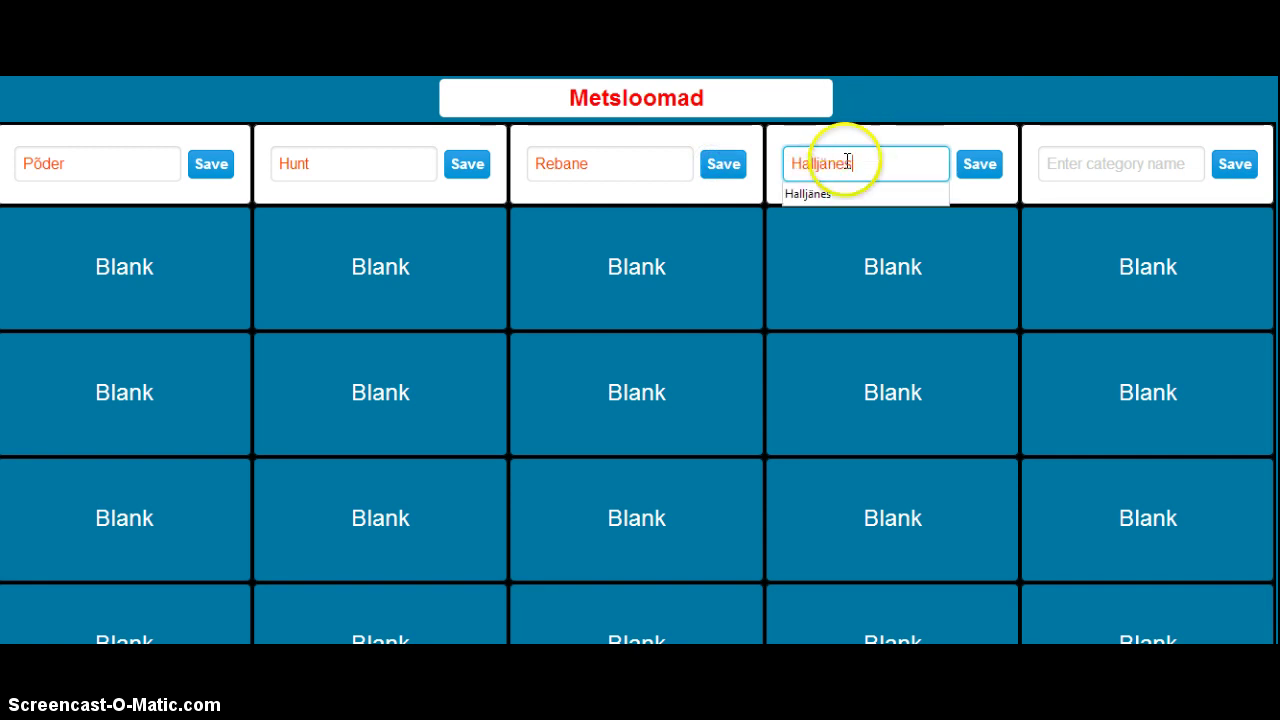
click(979, 165)
click(1086, 163)
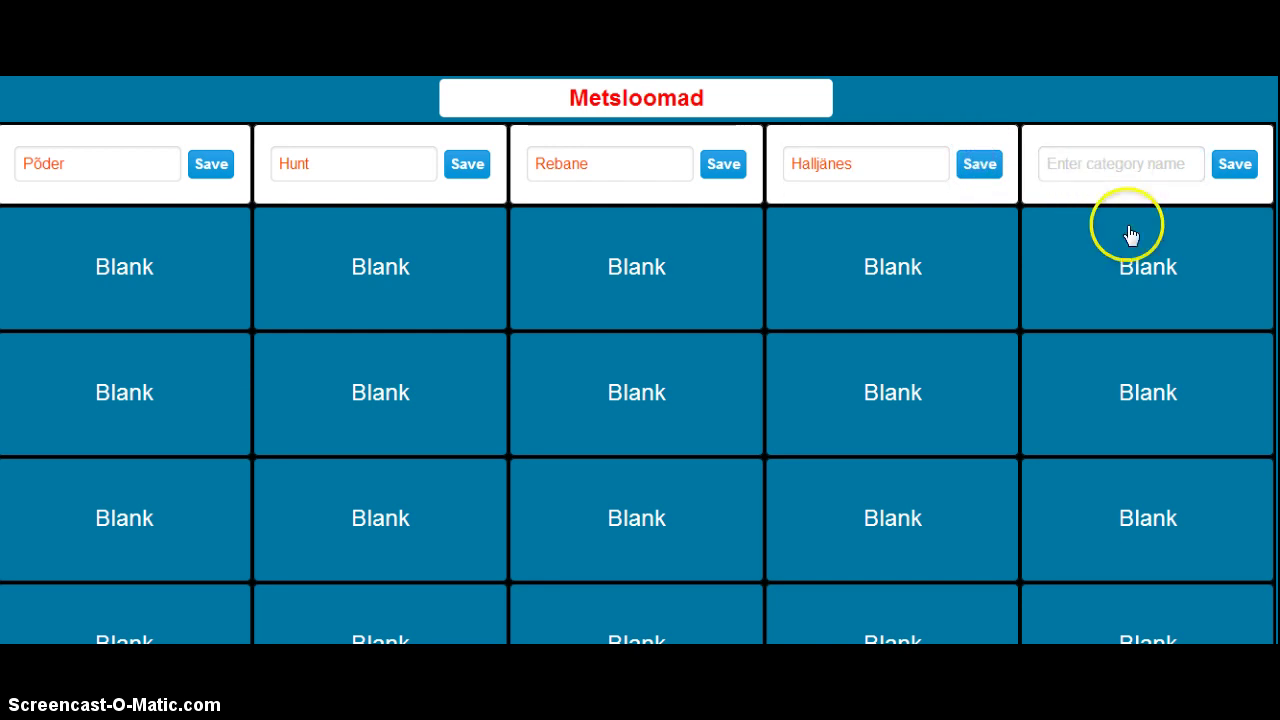
click(1074, 164)
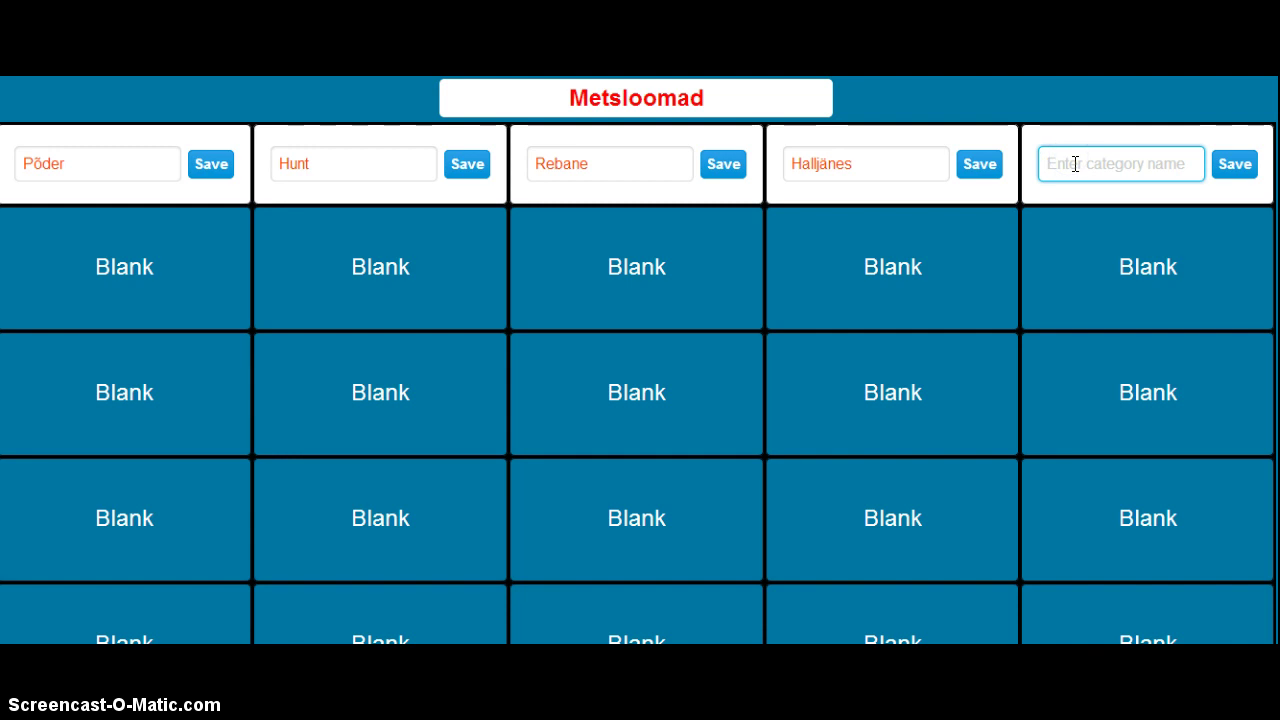
text(Kobras)
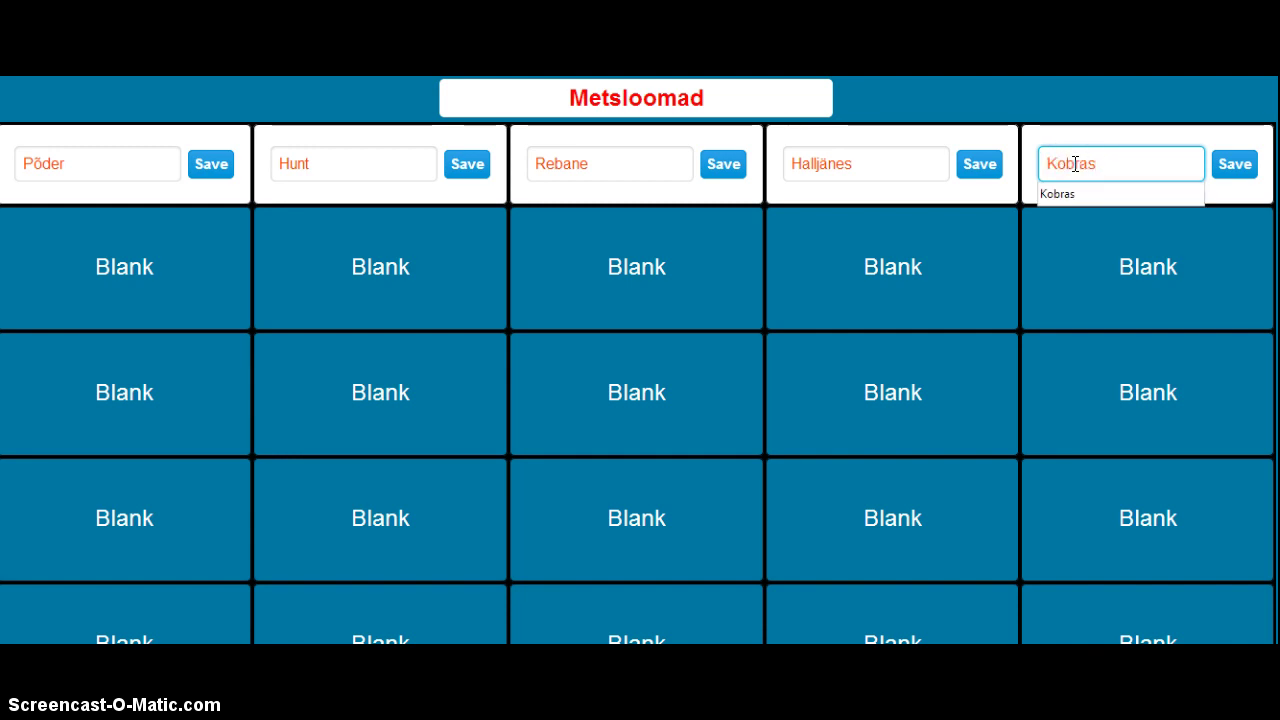
click(1120, 198)
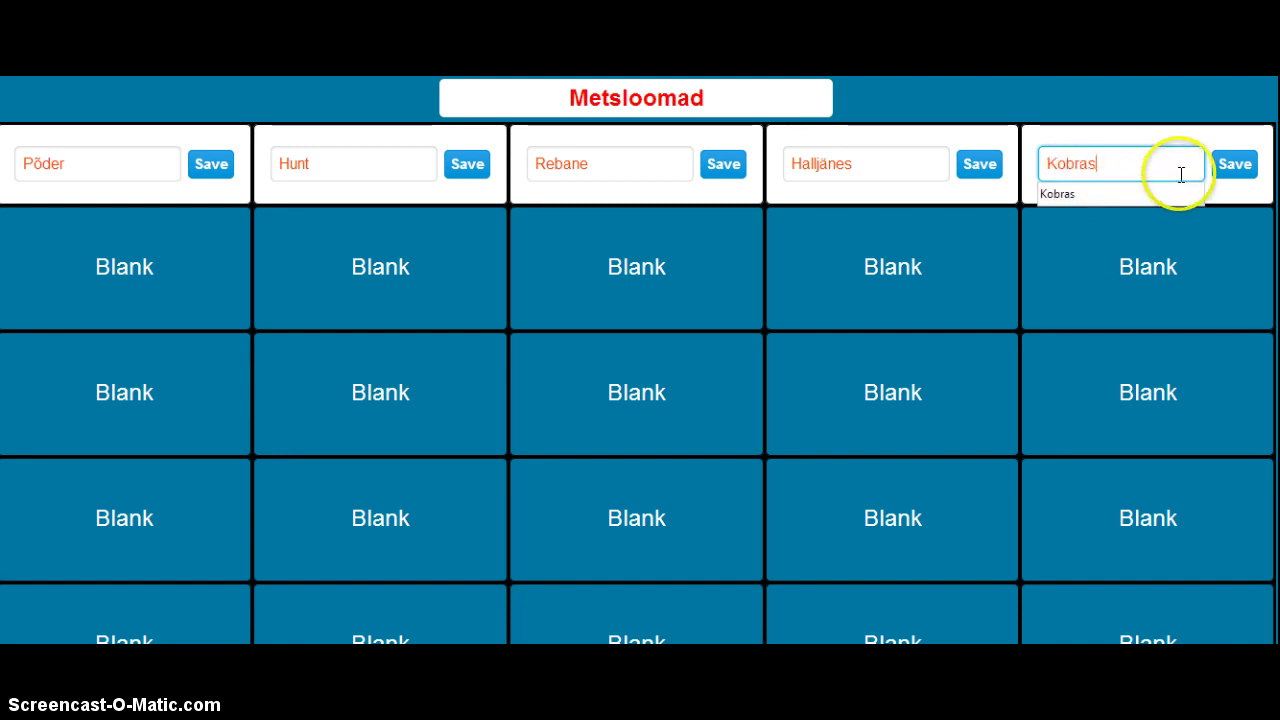
click(1245, 172)
click(1247, 177)
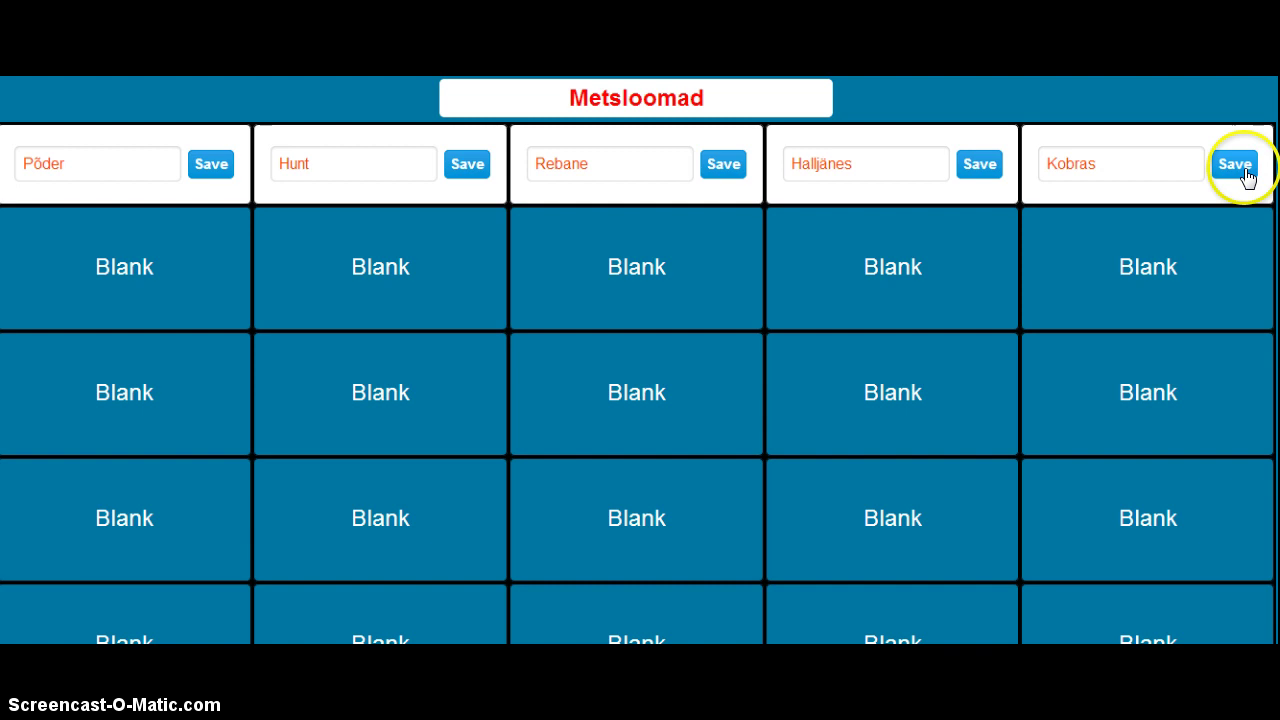
click(1246, 178)
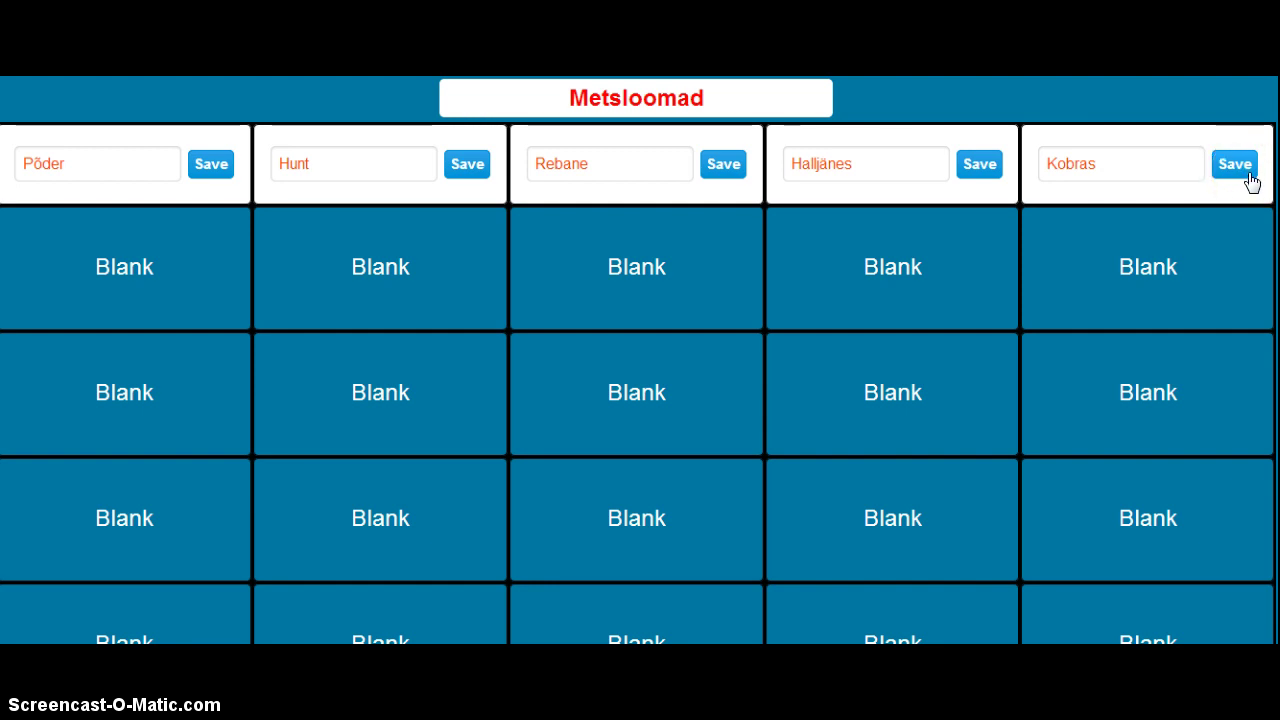
click(1248, 178)
click(1125, 172)
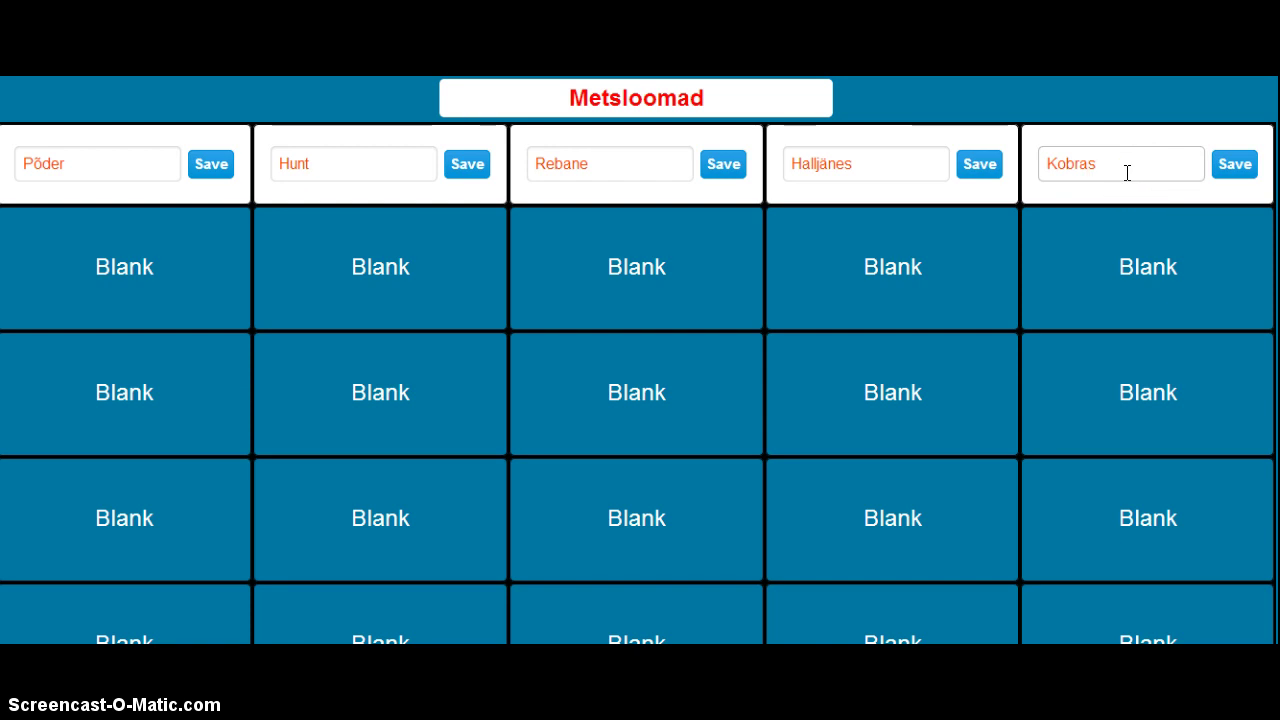
click(1127, 170)
- Open the Põder 100-point question and write 'Põder on:' as its question
click(229, 355)
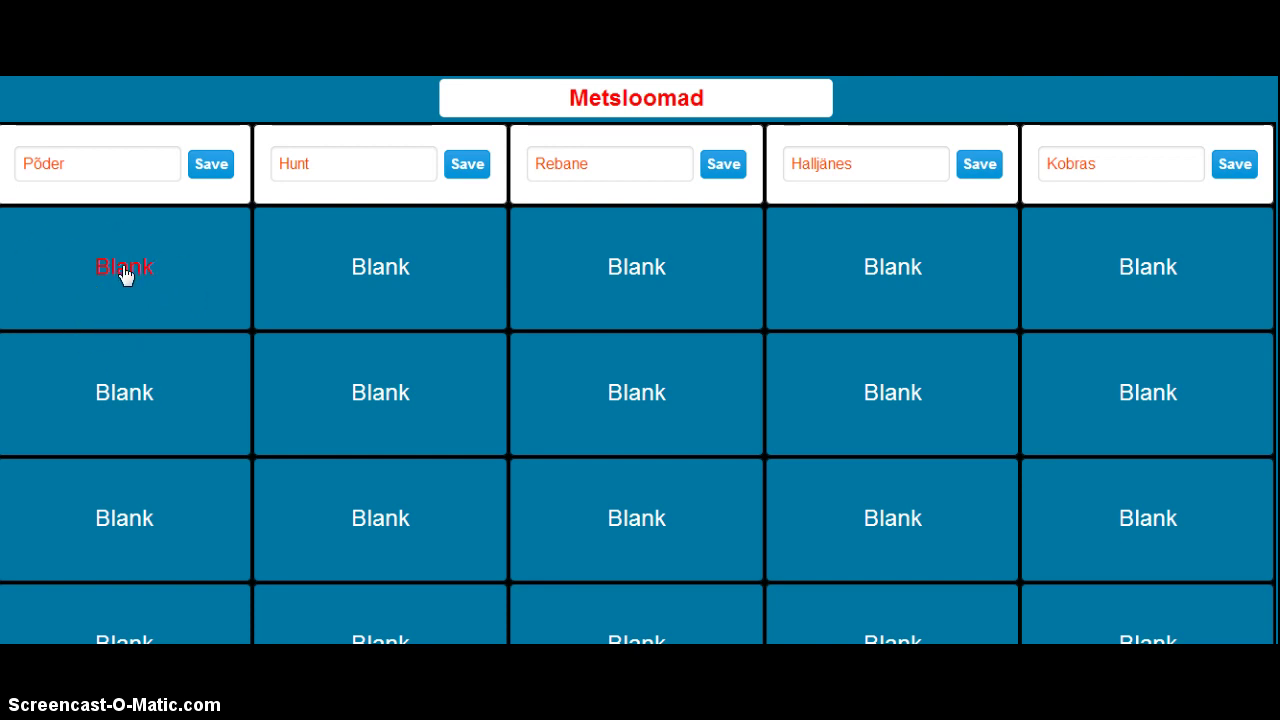
click(124, 272)
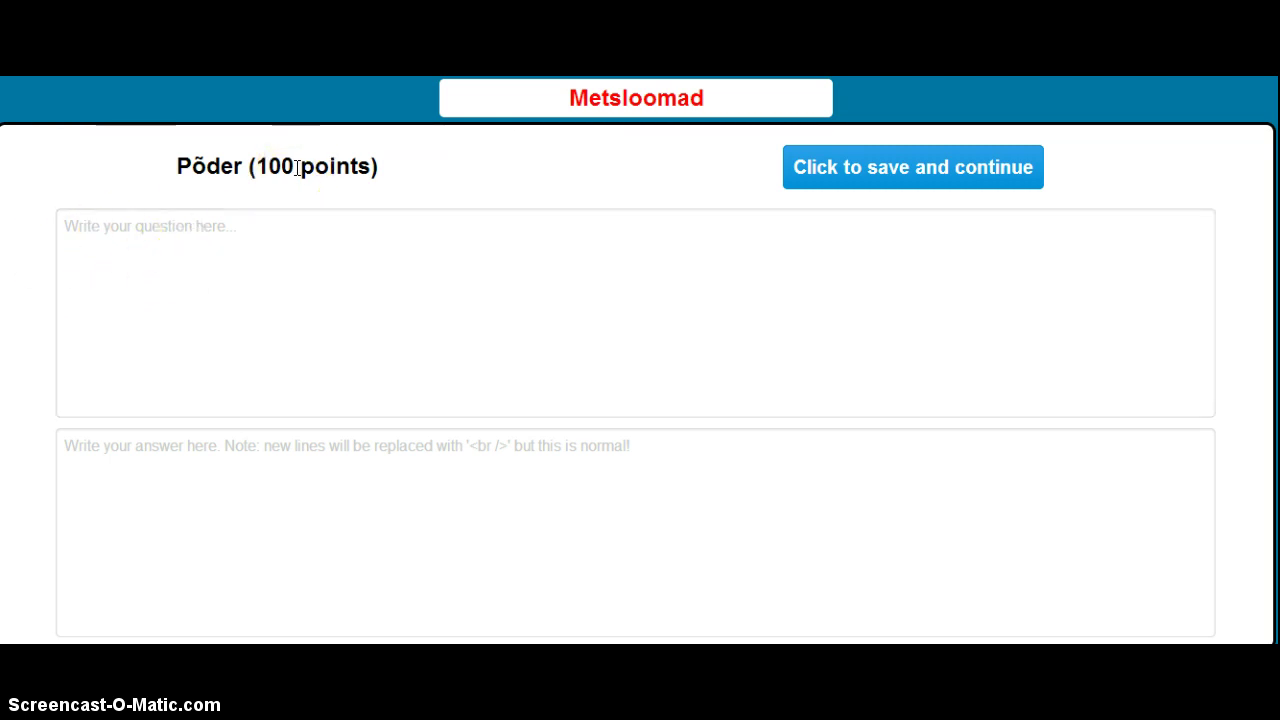
click(179, 236)
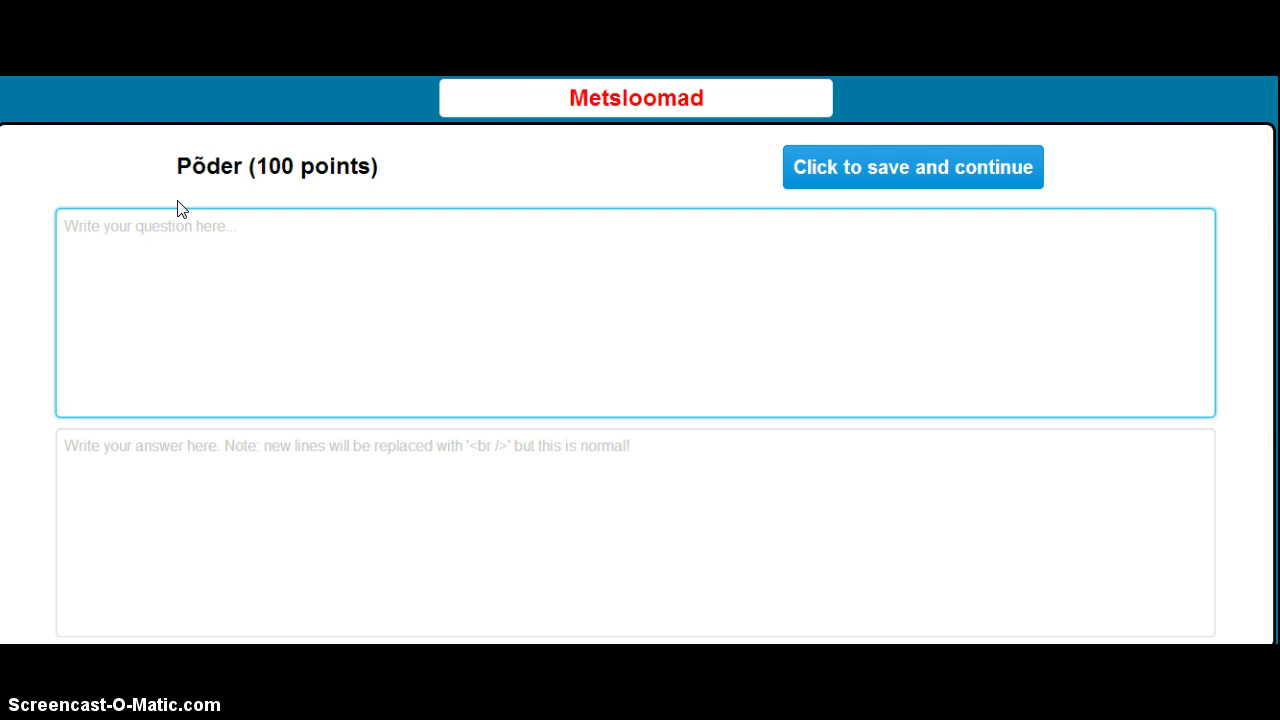
text(P)
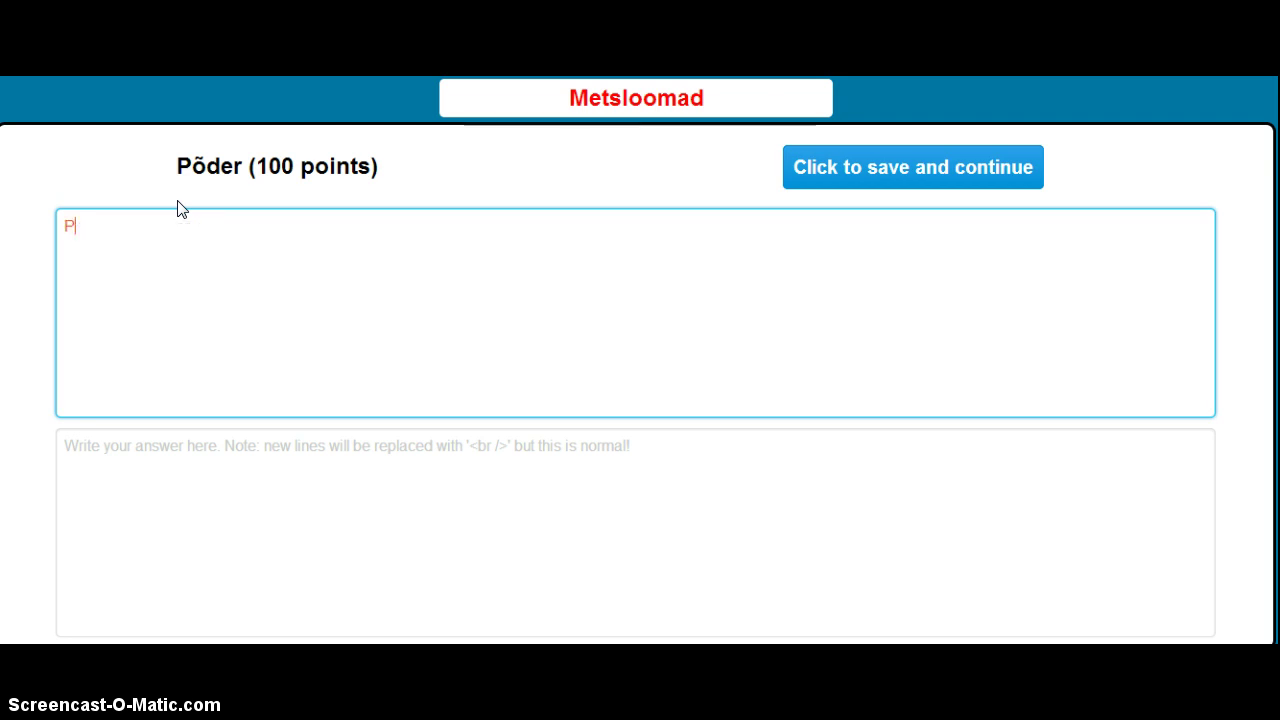
text(õder on)
key(BackSpace)
text(:)
- List taimtoiduline, loomtoiduline and segatoiduline as bulleted options under the question
text(taim)
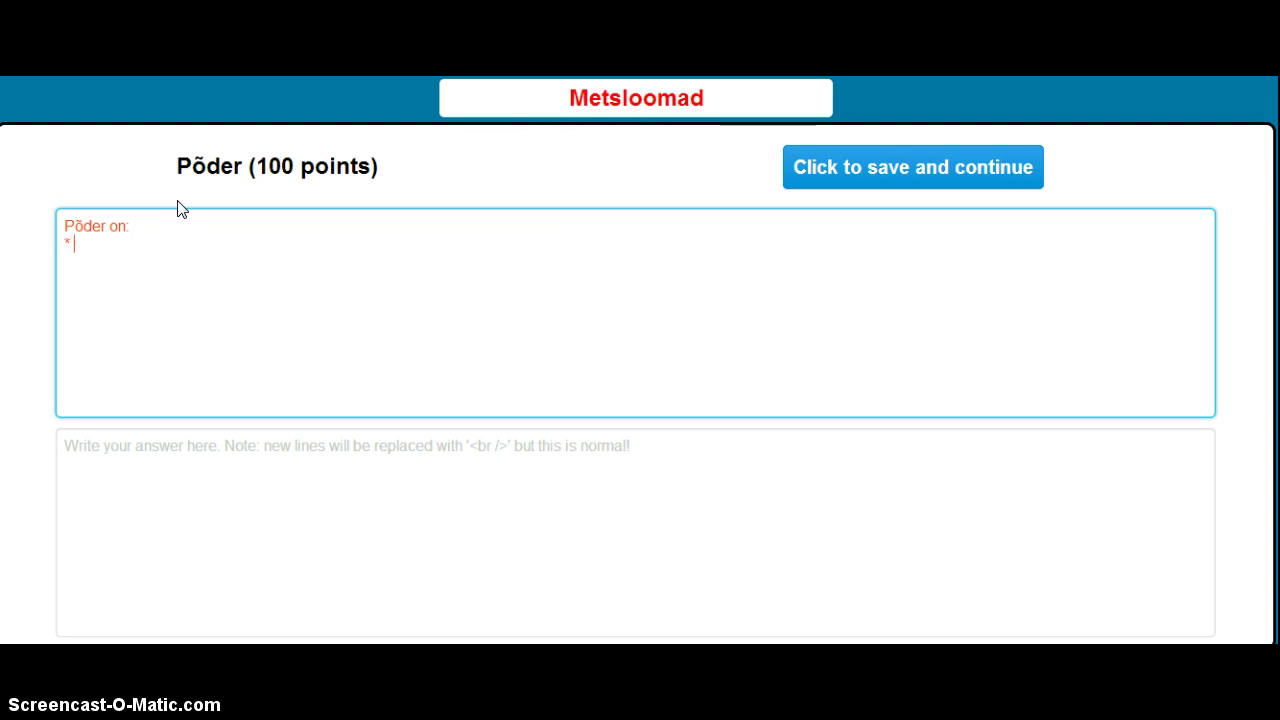
text(toidulin)
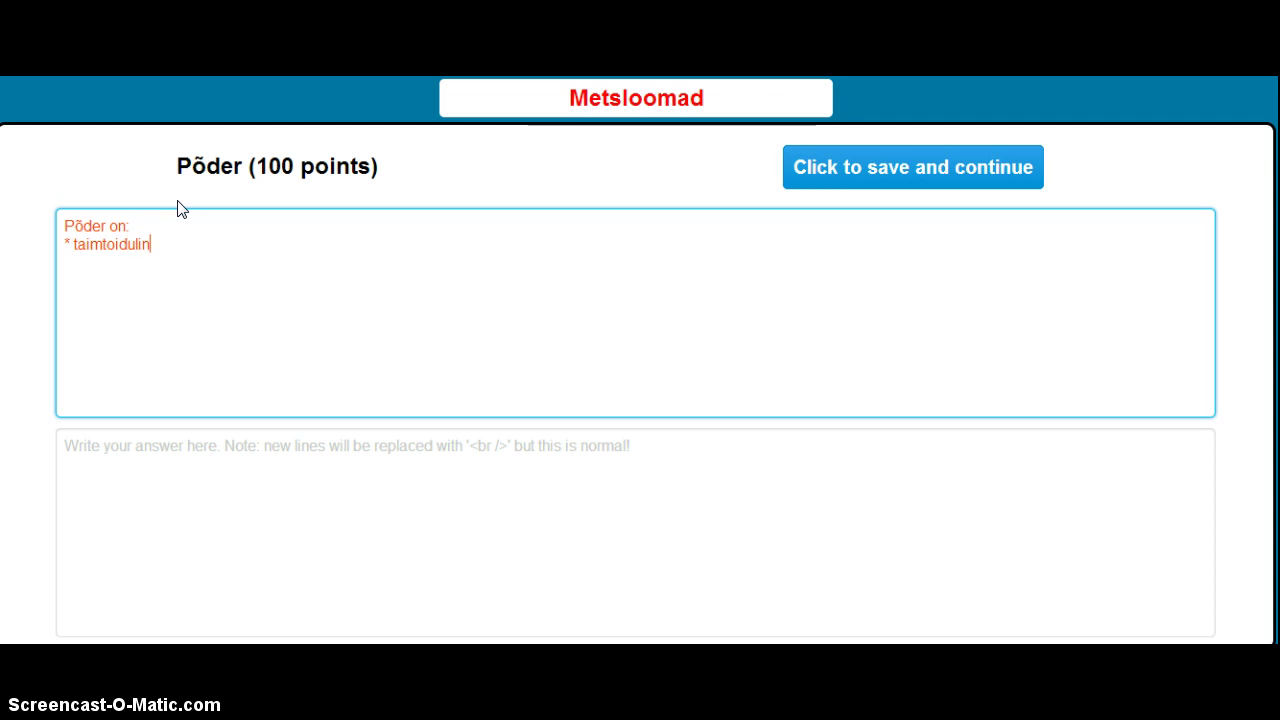
text(e)
key(Return)
text(* loomtoiduline)
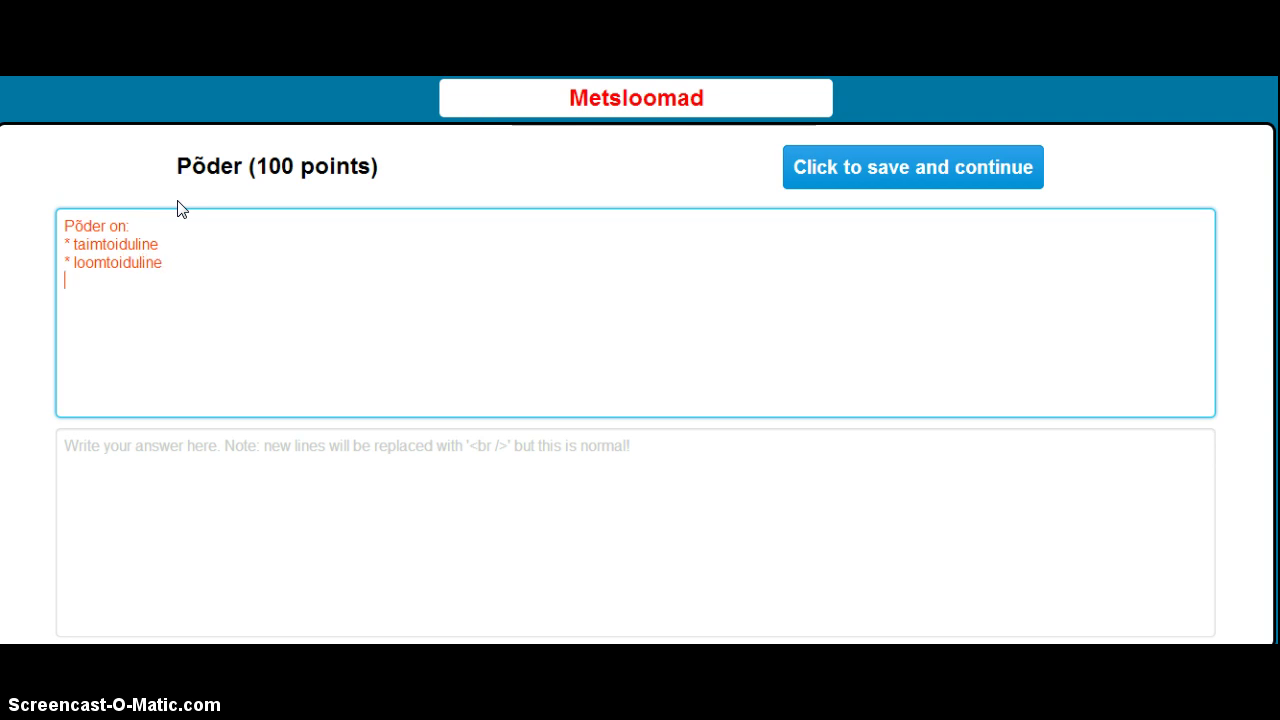
key(Return)
text(*sega)
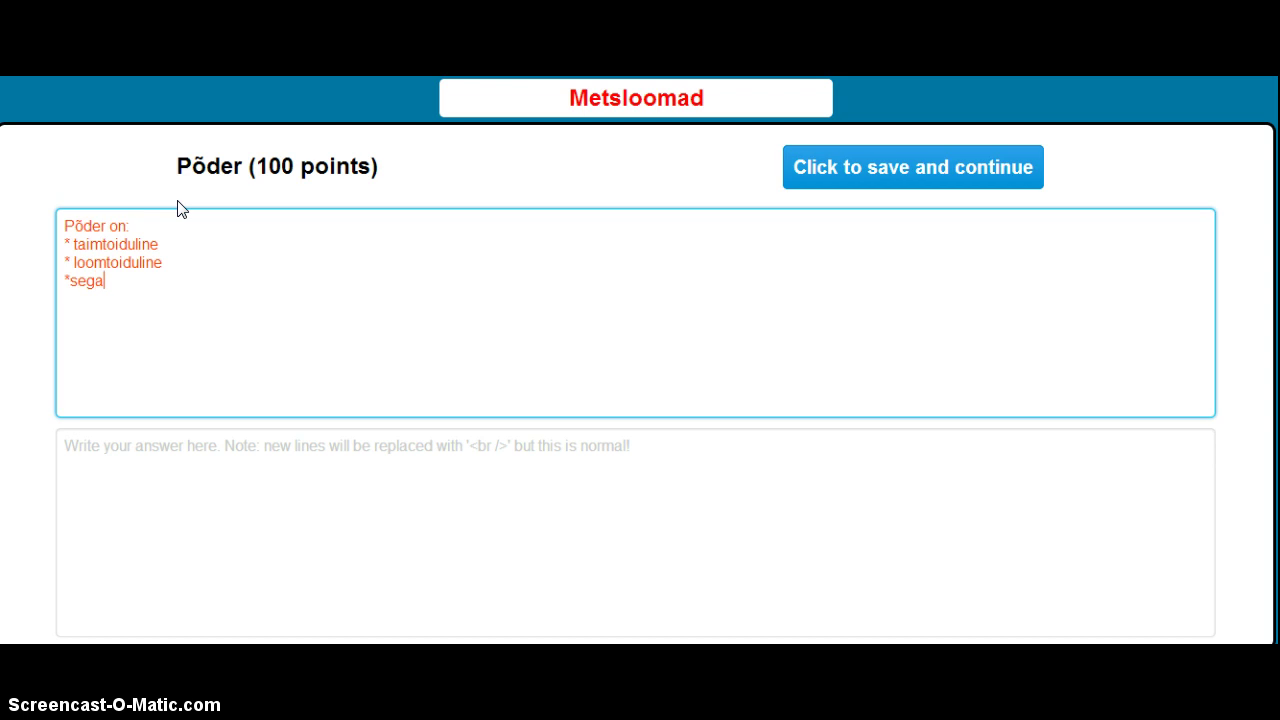
text(toidul)
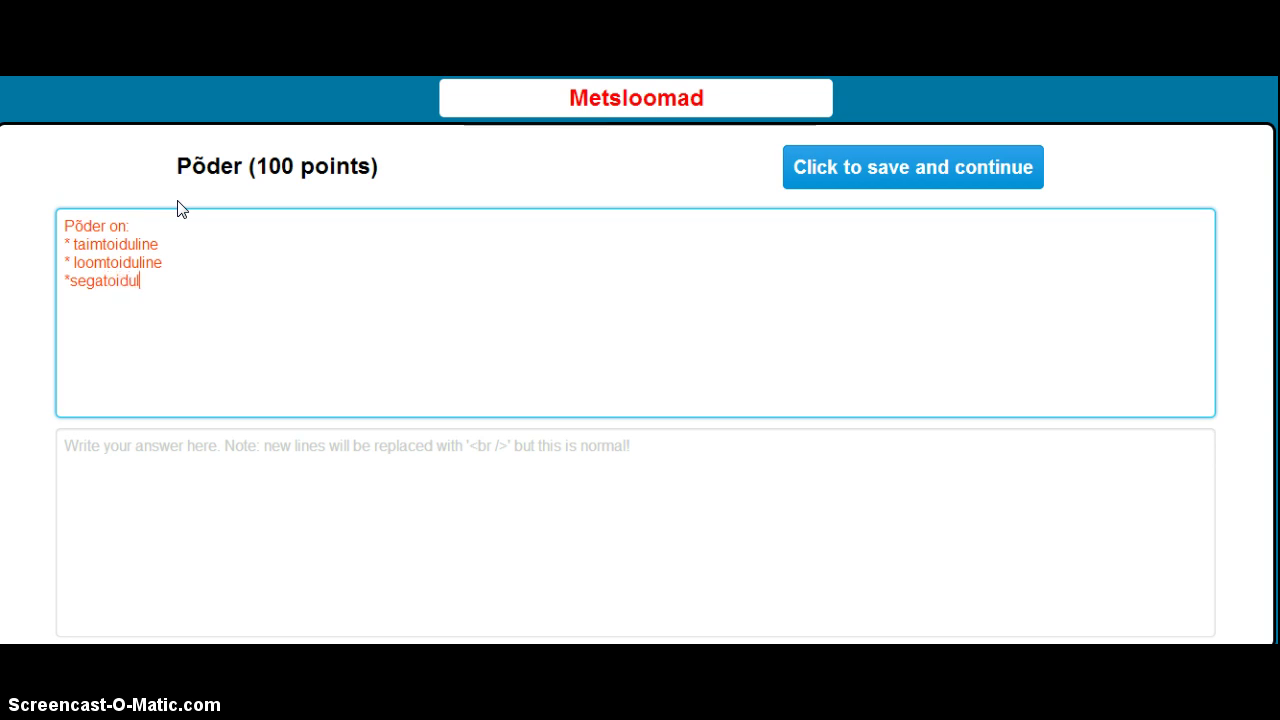
text(ine)
click(70, 281)
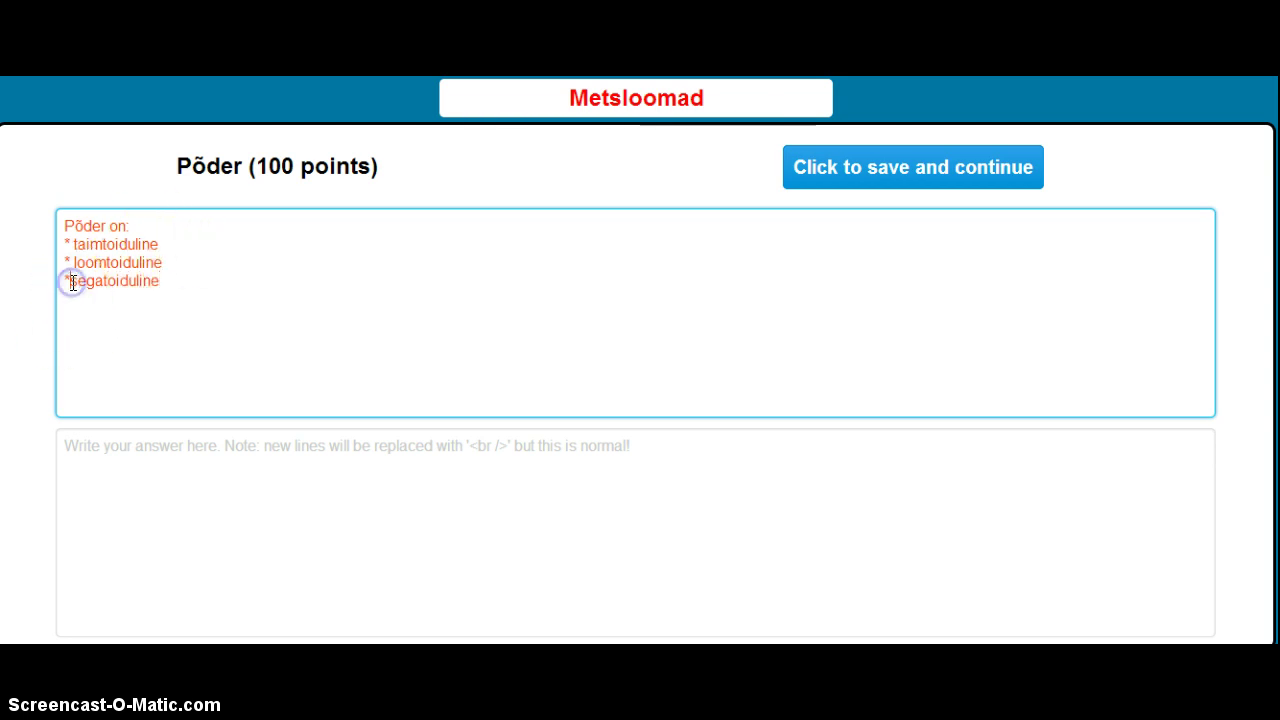
click(106, 465)
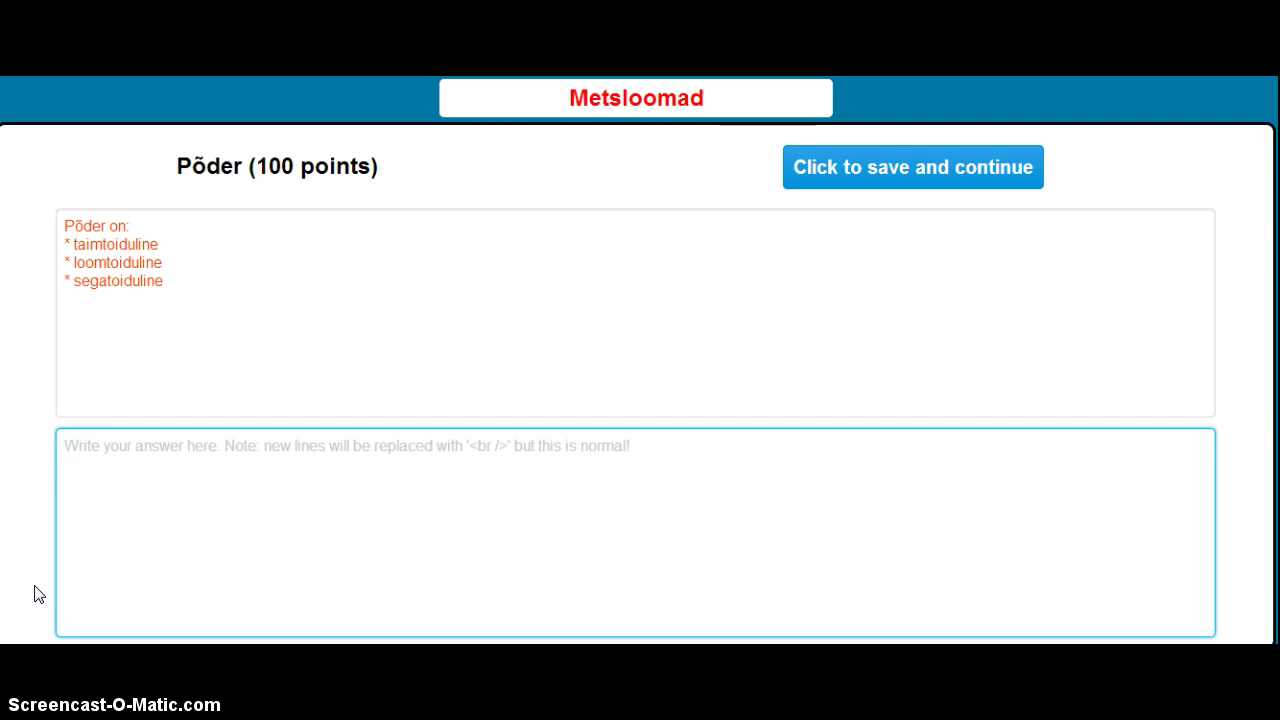
- Enter the answer 'Põder on taimtoiduline.' and save the Põder 100-point question
text(Põder )
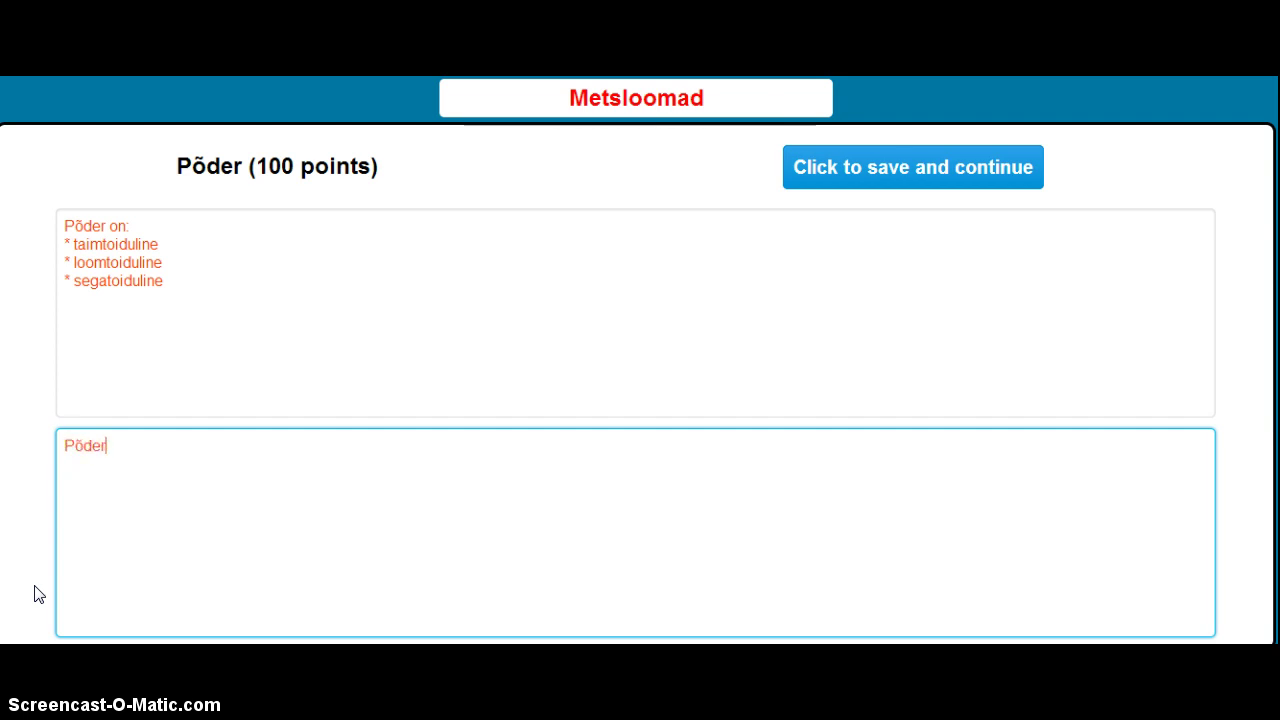
text(on taimtoidu)
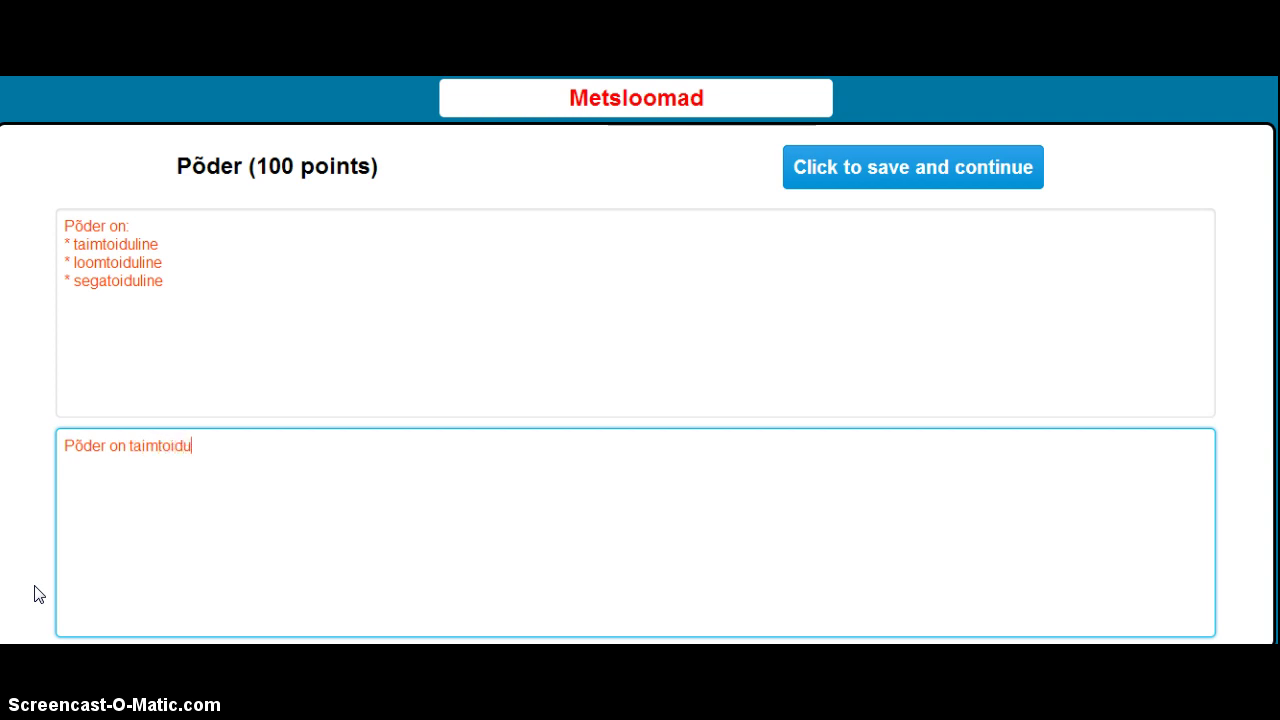
text(line.)
click(62, 652)
click(134, 472)
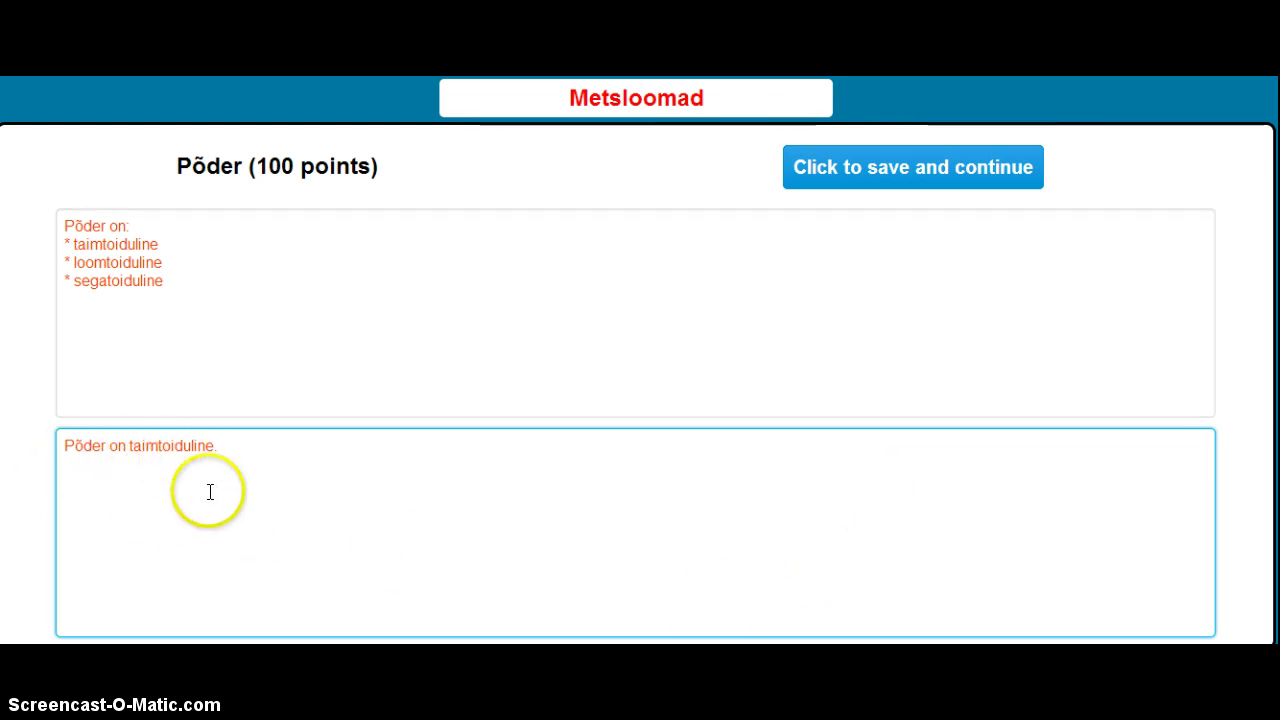
click(884, 173)
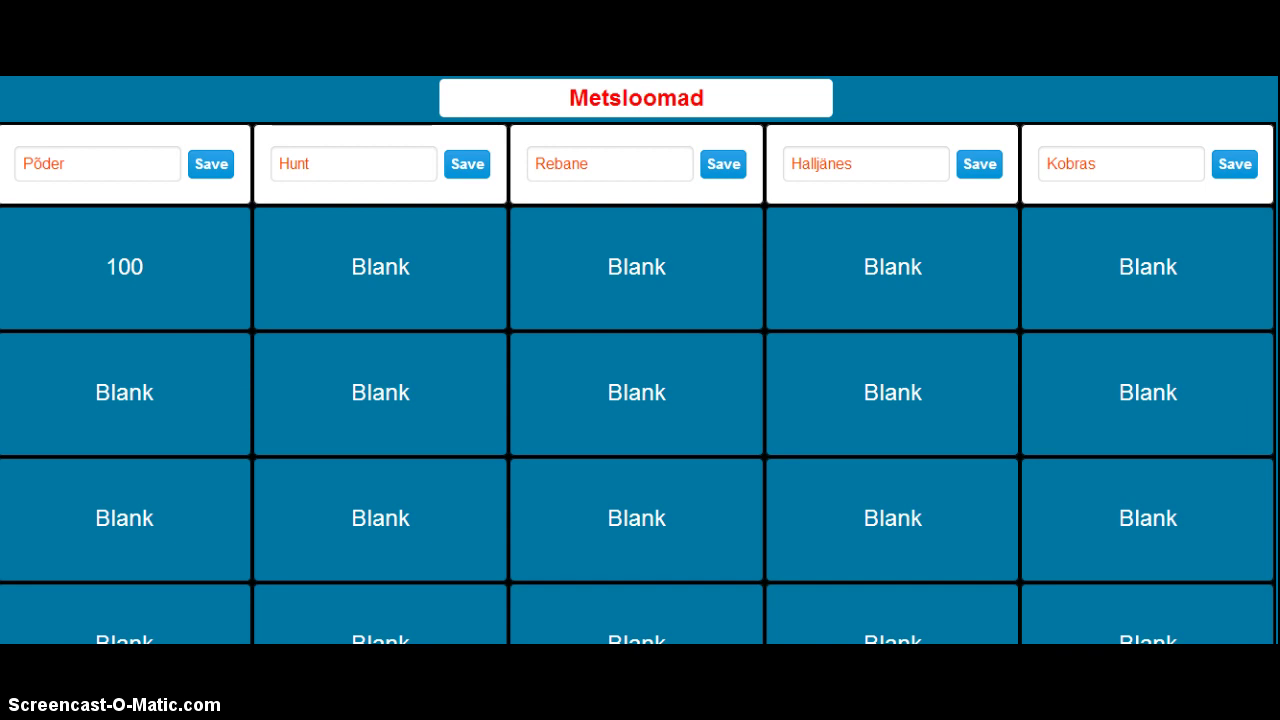
- Submit the Metsloomad board with Submit & Save at the bottom of the page
scroll(638, 360, down, 3)
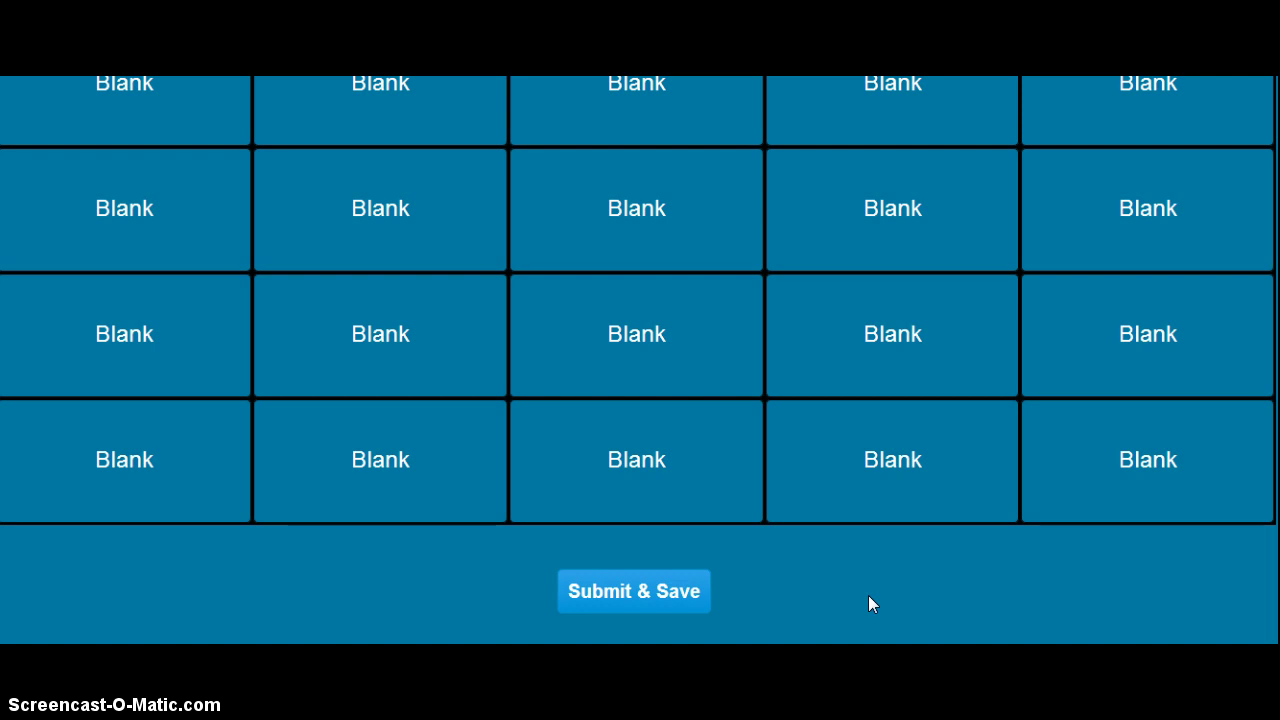
click(628, 612)
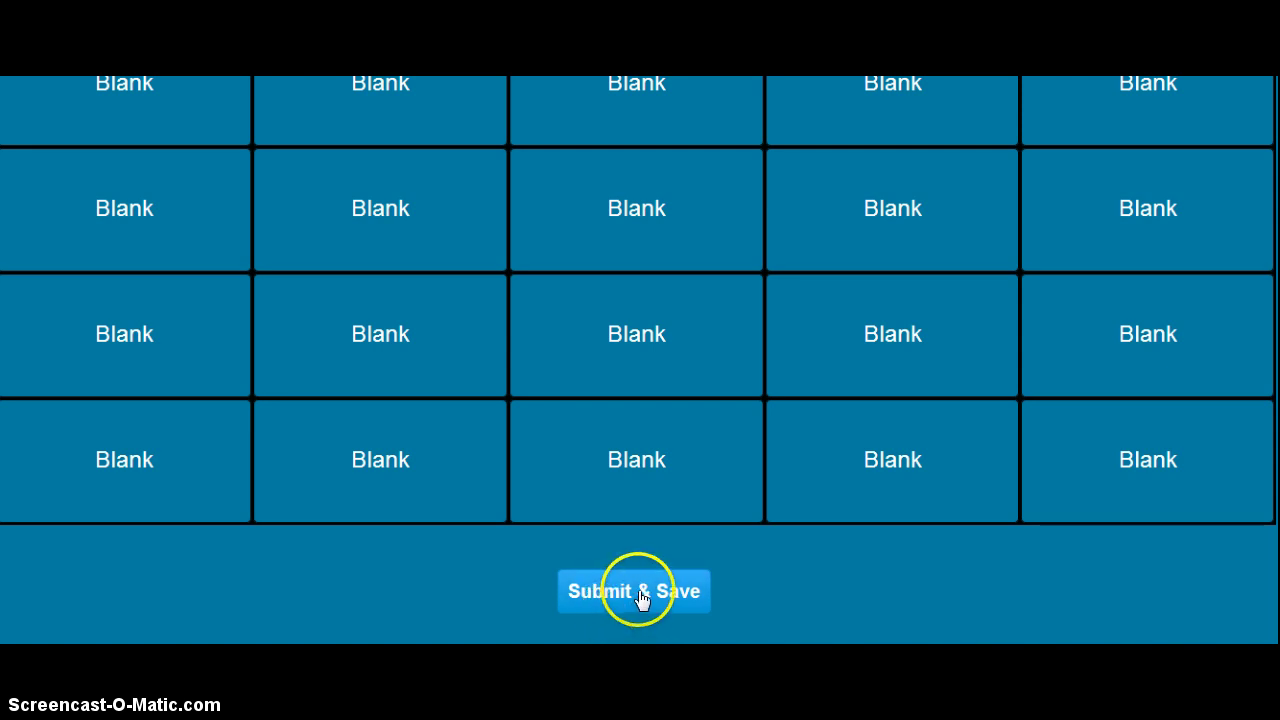
click(640, 594)
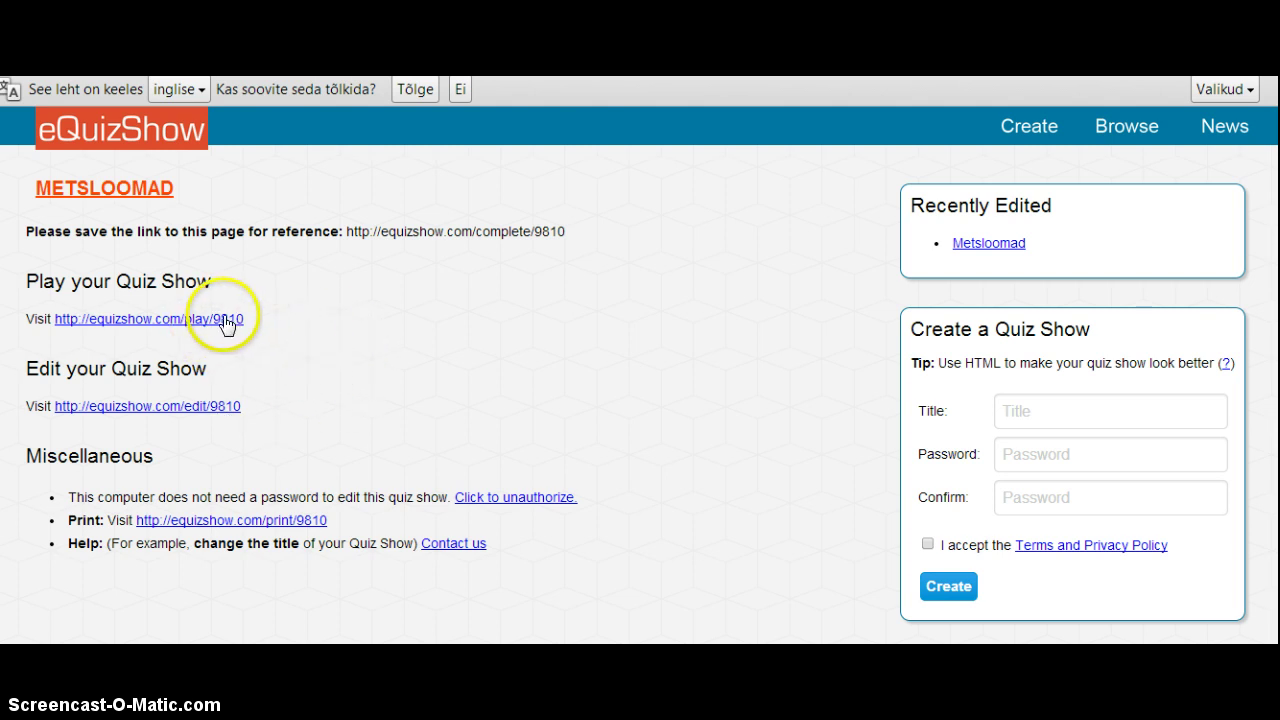
- Follow the 'Play your Quiz Show' link on the completion page
click(226, 320)
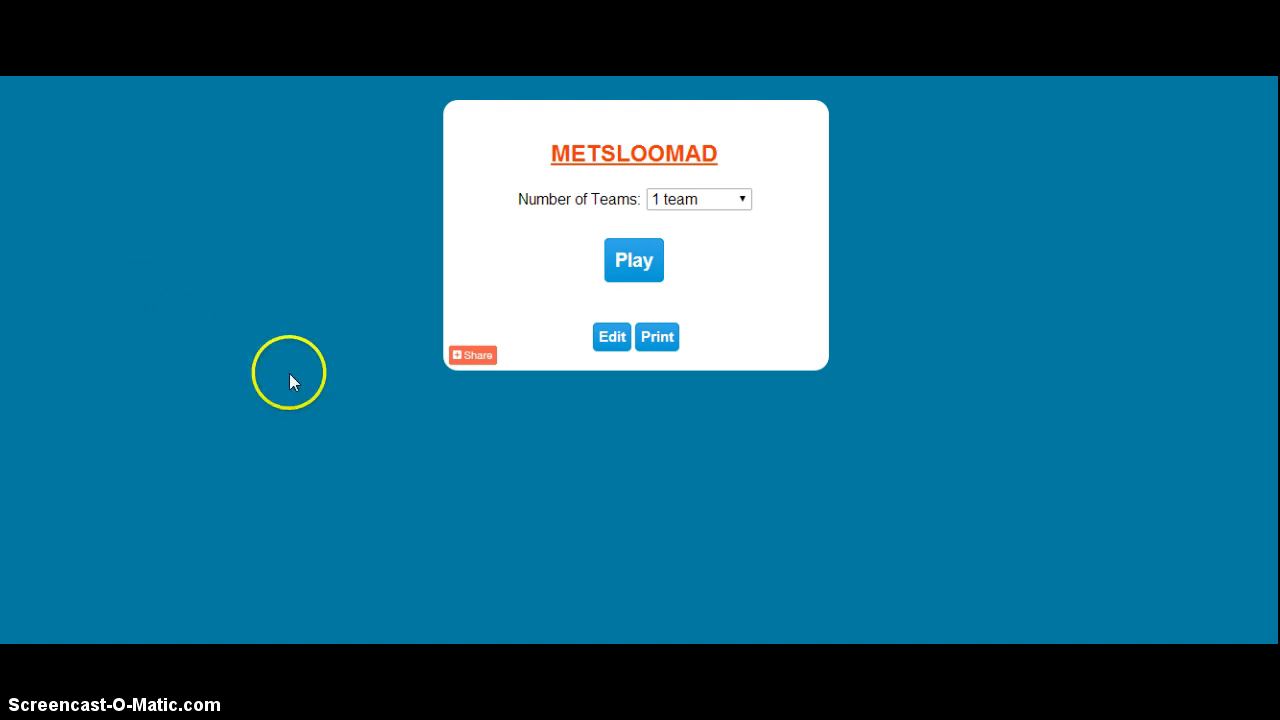
- Choose 3 teams as the number of teams and start the game
click(632, 262)
click(744, 201)
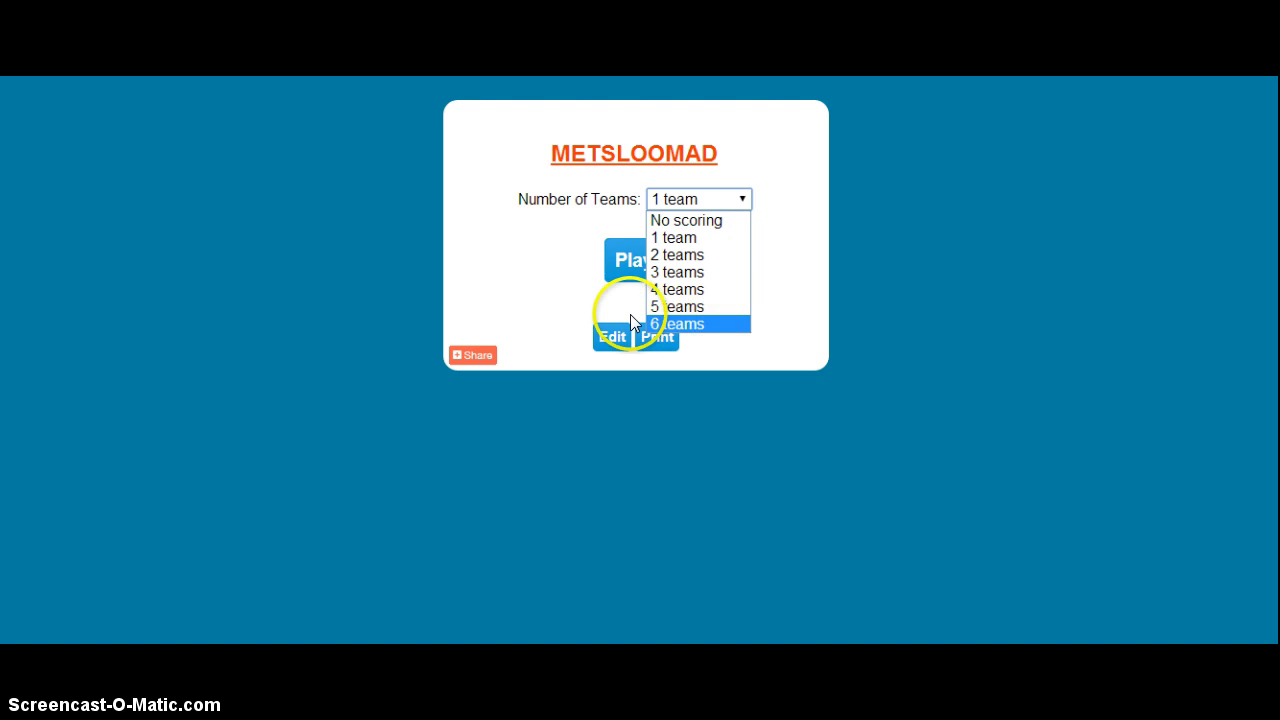
click(697, 279)
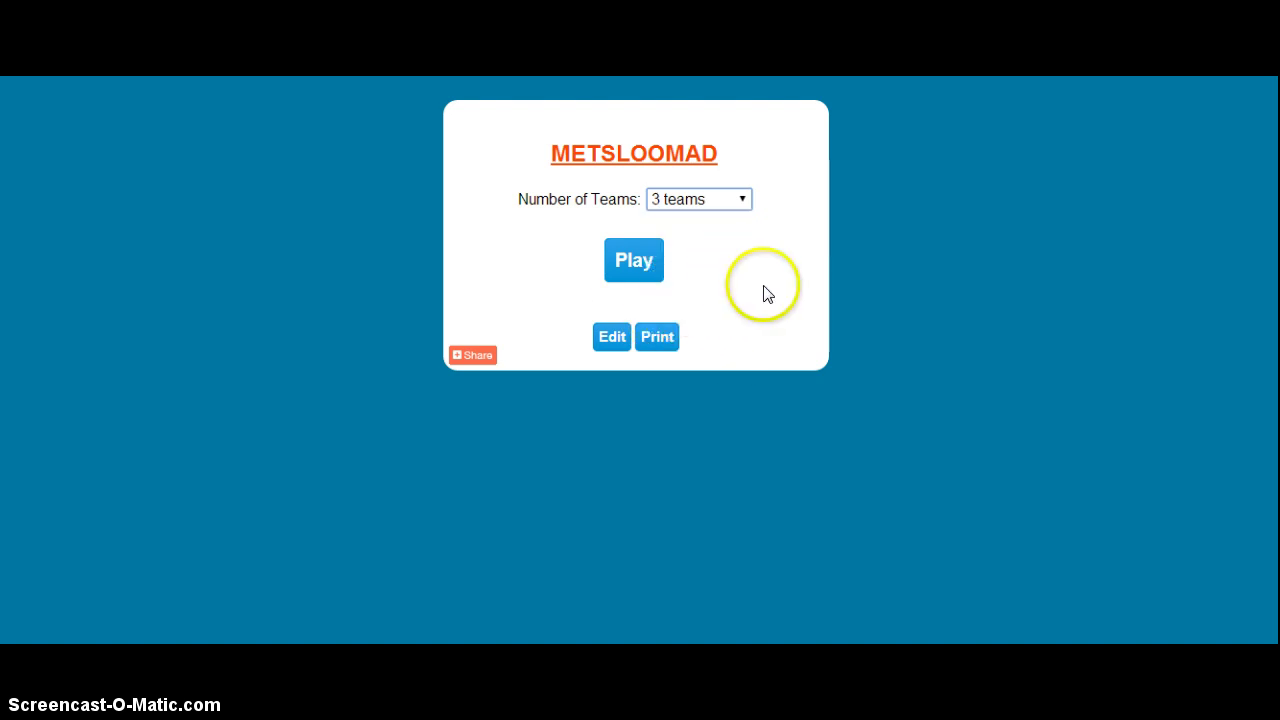
click(640, 270)
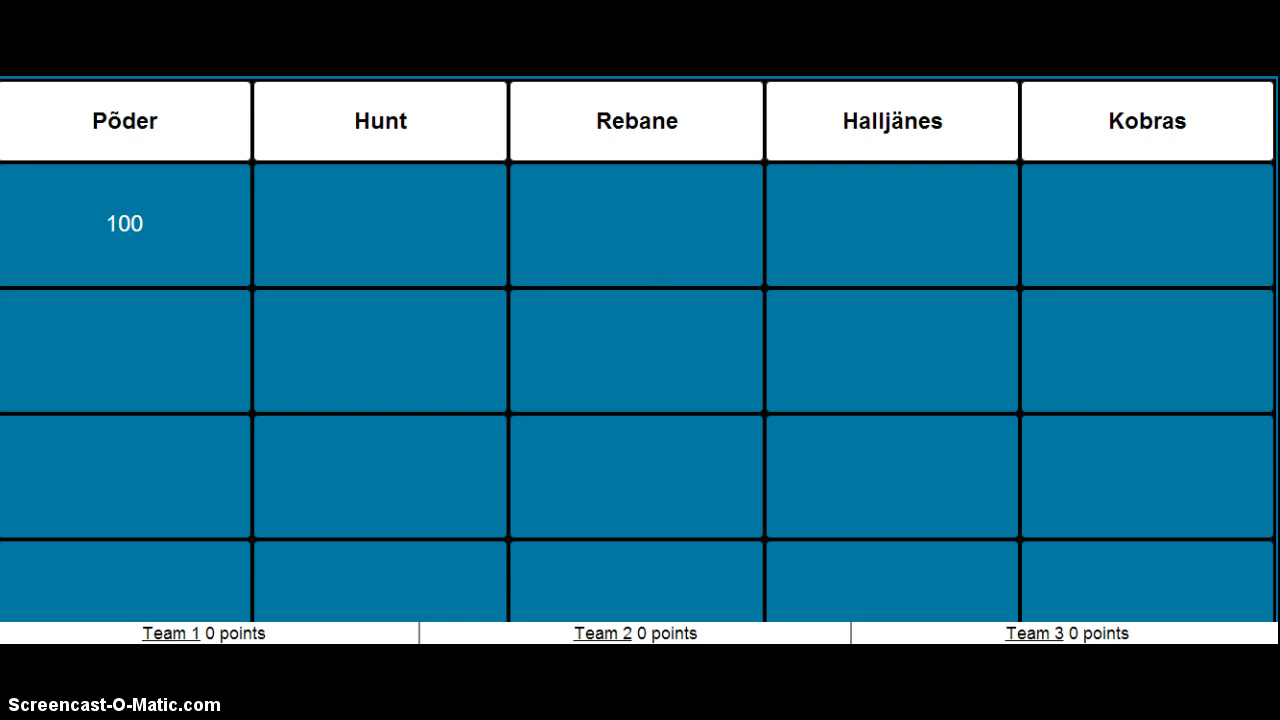
- Scroll down the game board to see the Team 1, Team 2 and Team 3 scores
scroll(638, 310, down, 2)
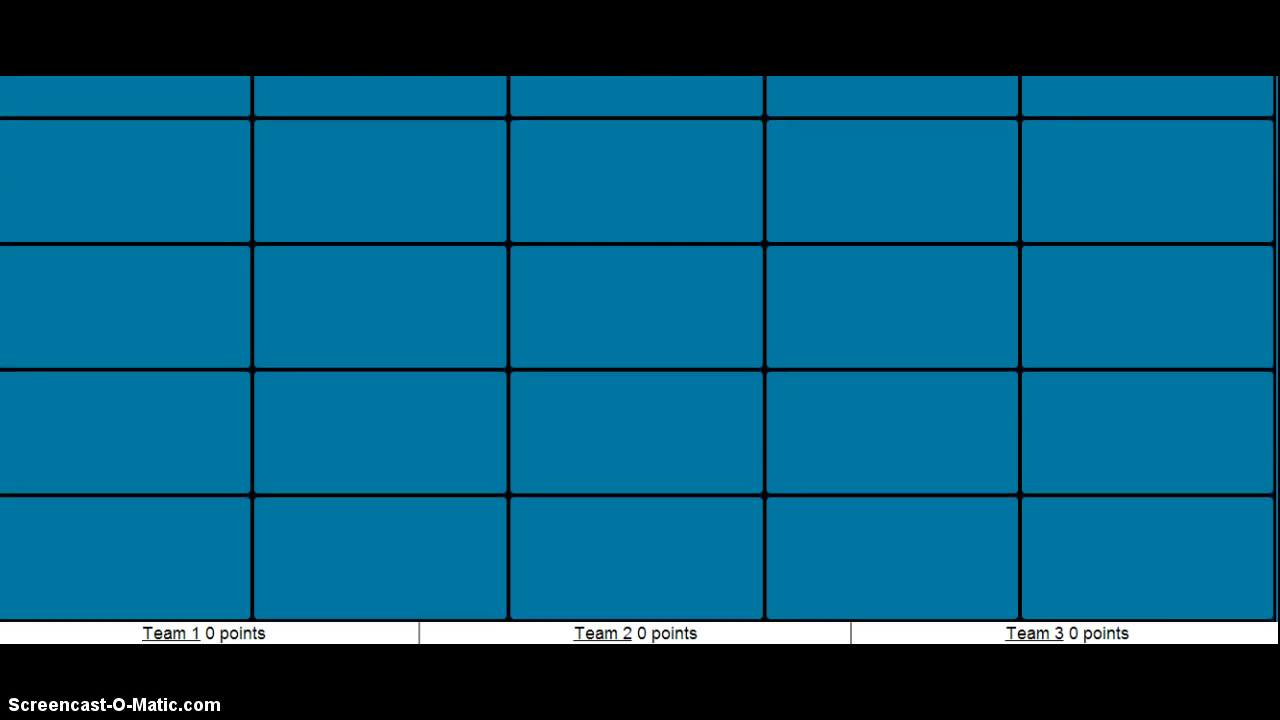